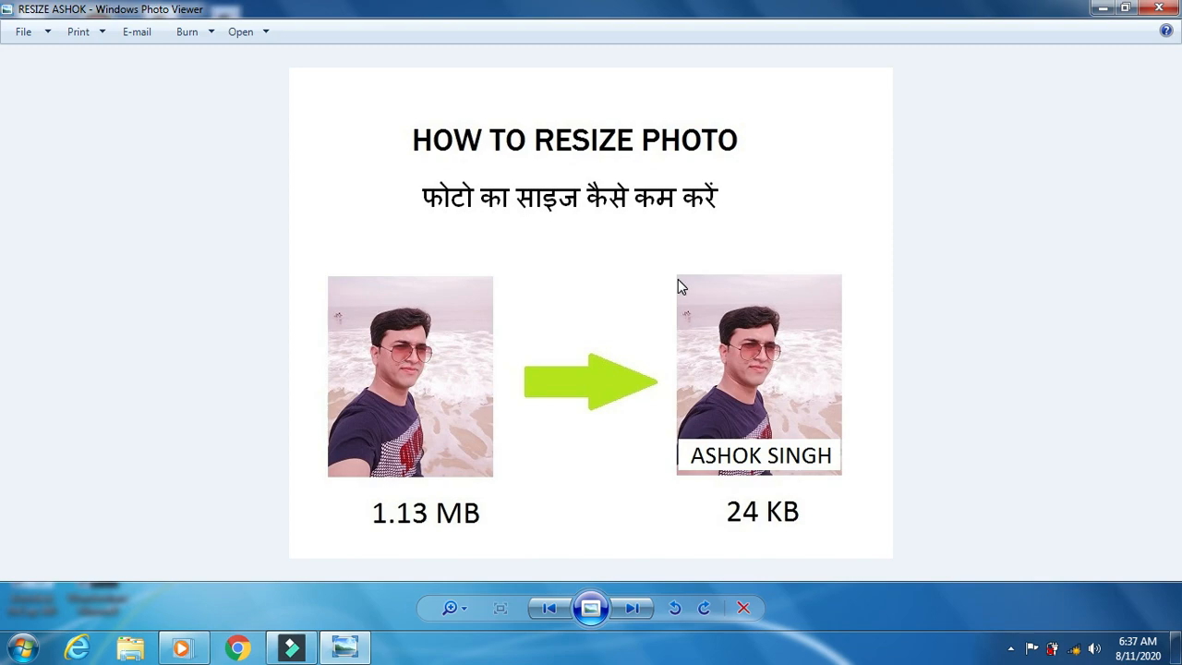
# - Minimize Photo Viewer, confirm in Properties that 'photo' is a 1.13 MB JPG, and reopen its options
pyautogui.click(1101, 8)
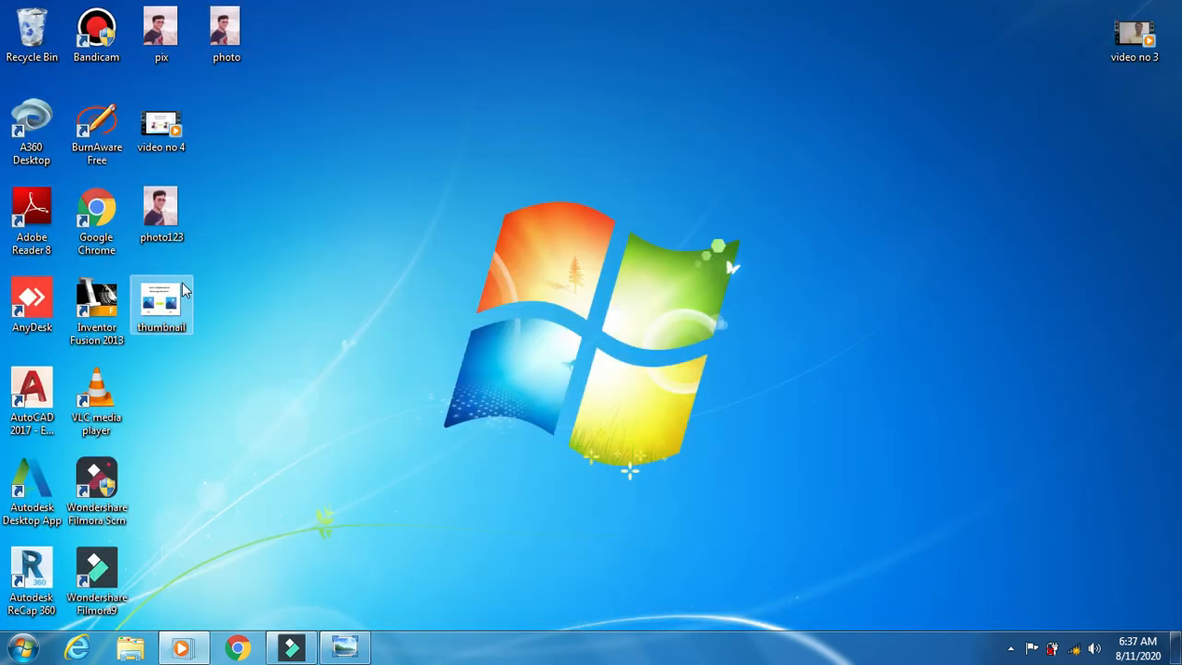
pyautogui.doubleClick(237, 42)
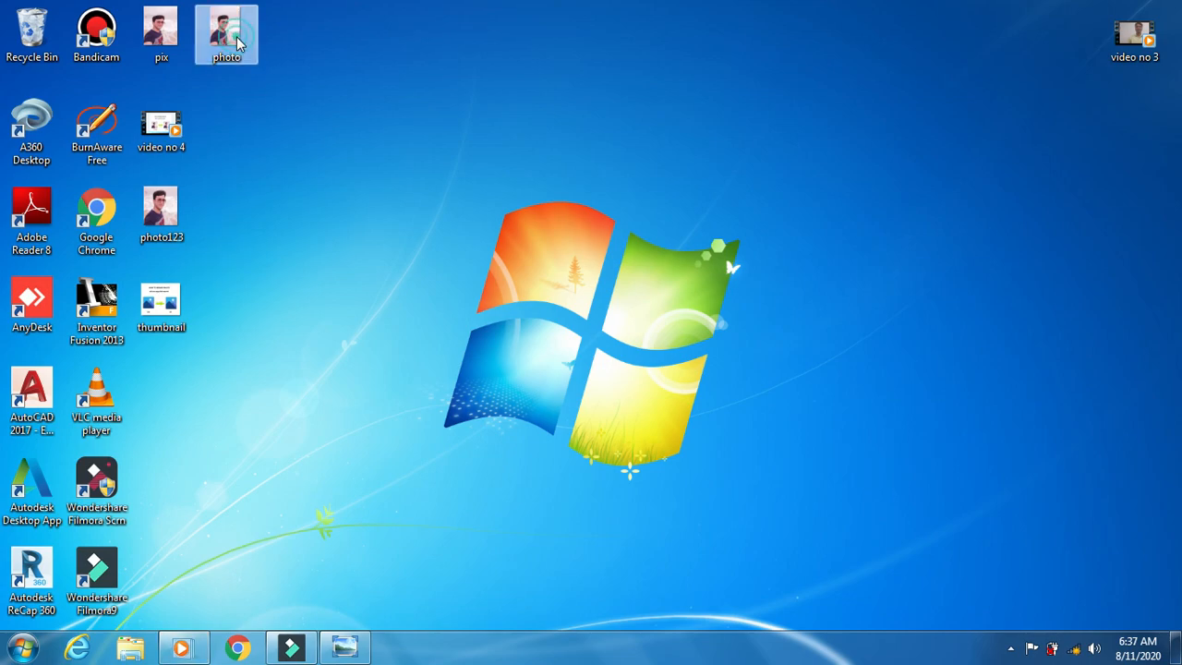
pyautogui.rightClick(237, 41)
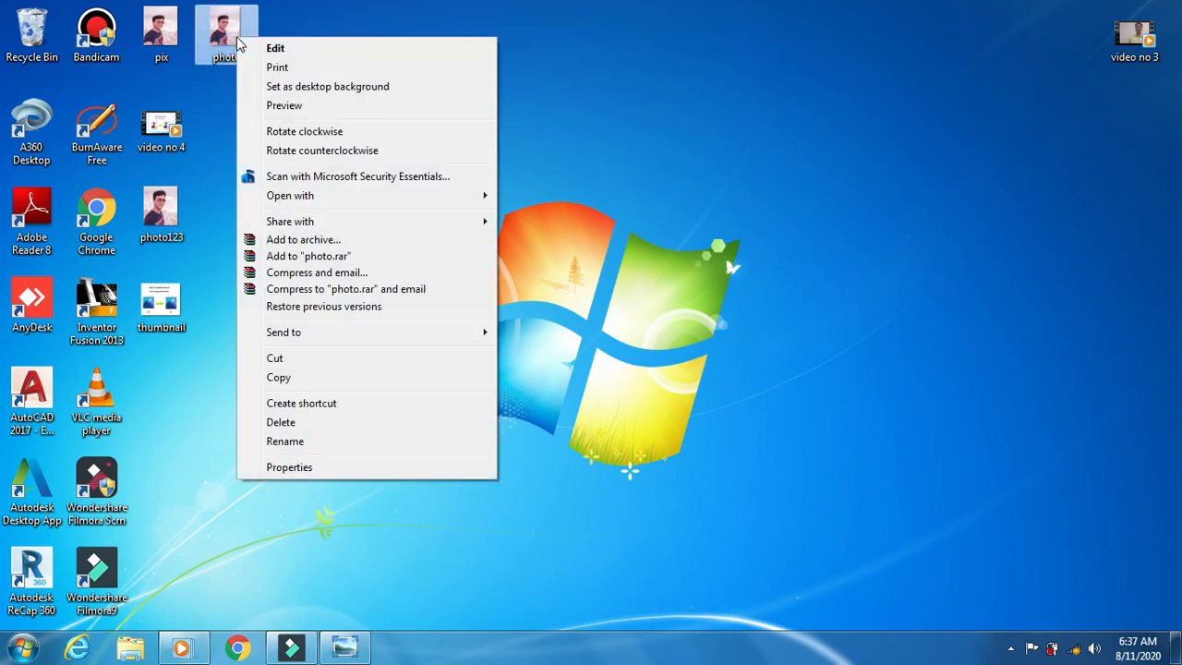
pyautogui.click(289, 468)
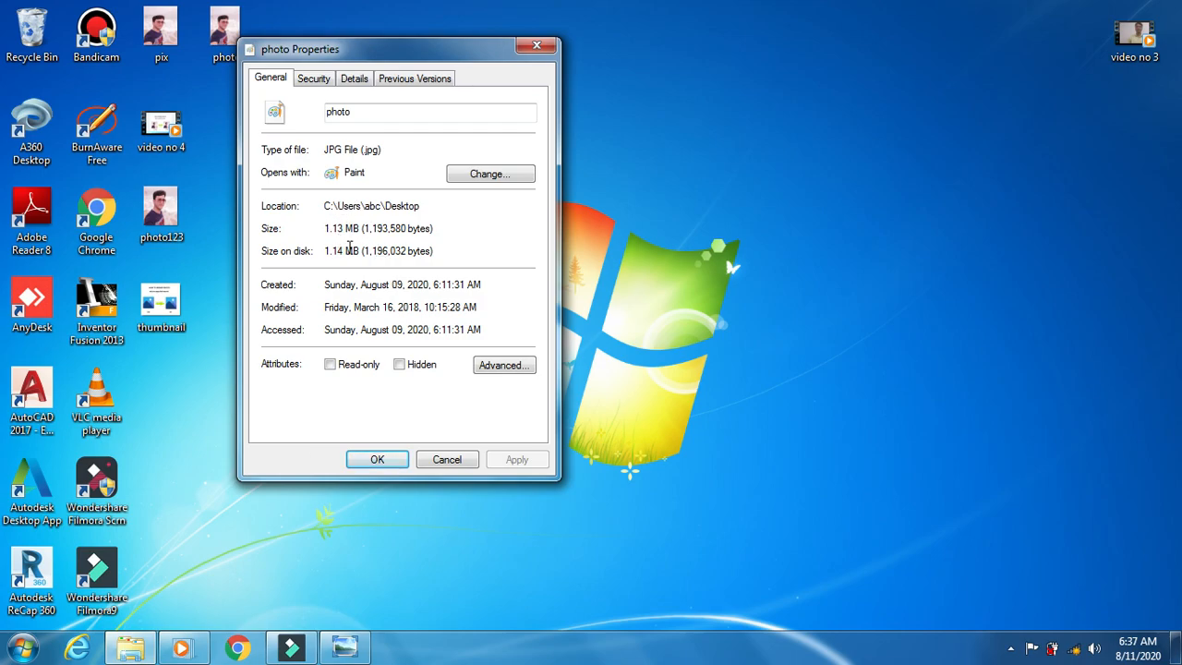
pyautogui.click(386, 463)
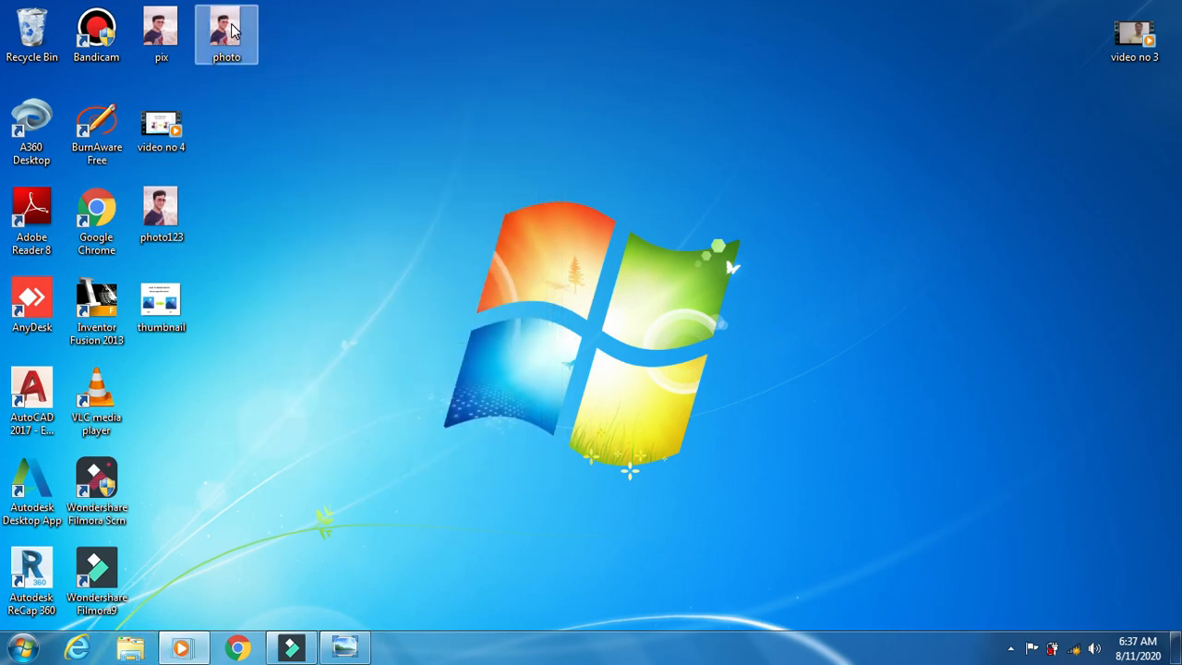
pyautogui.click(232, 27)
pyautogui.rightClick(231, 28)
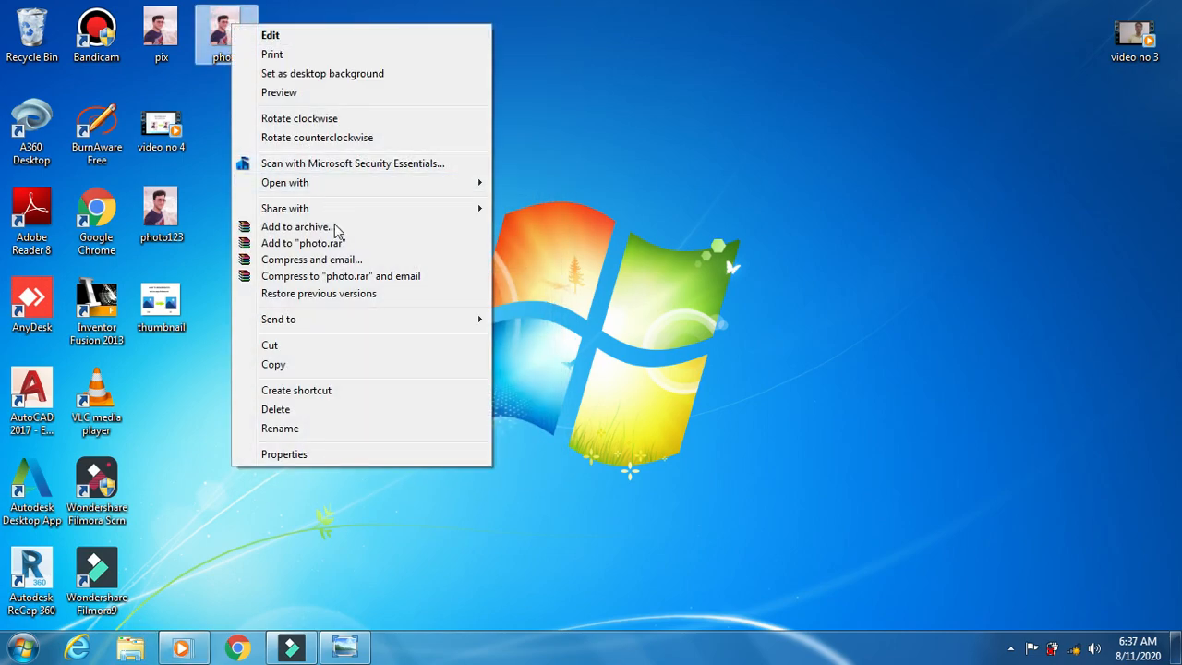
# - Open the photo in Paint and maximize the window
pyautogui.moveTo(403, 190)
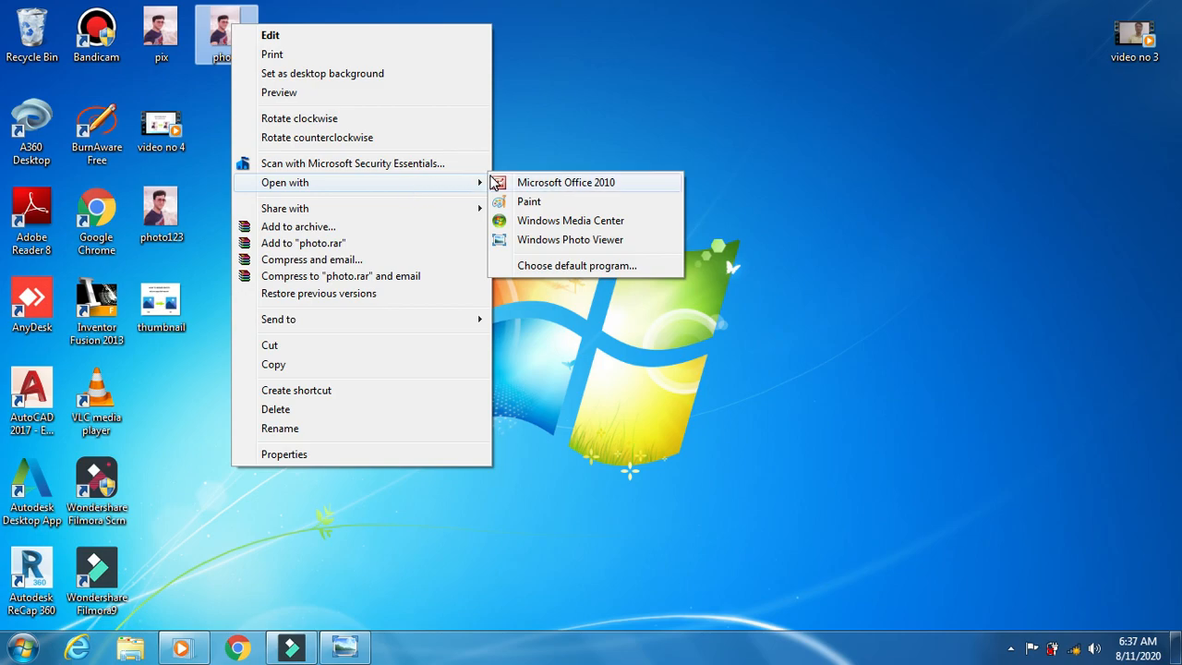
pyautogui.click(529, 203)
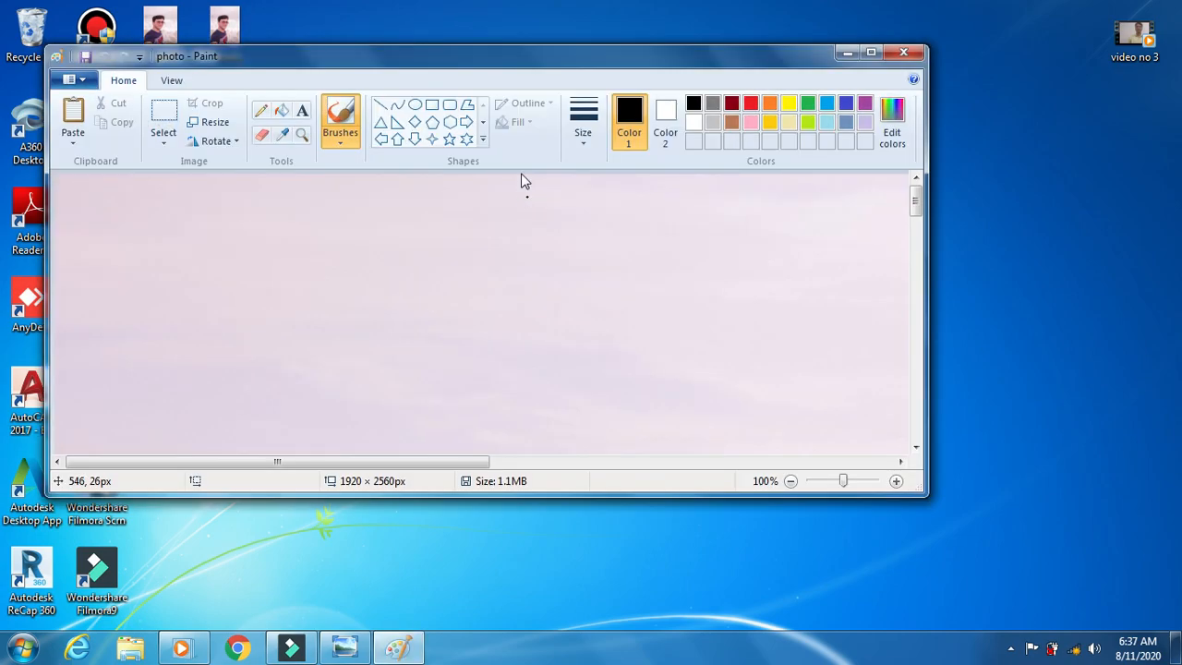
pyautogui.click(871, 52)
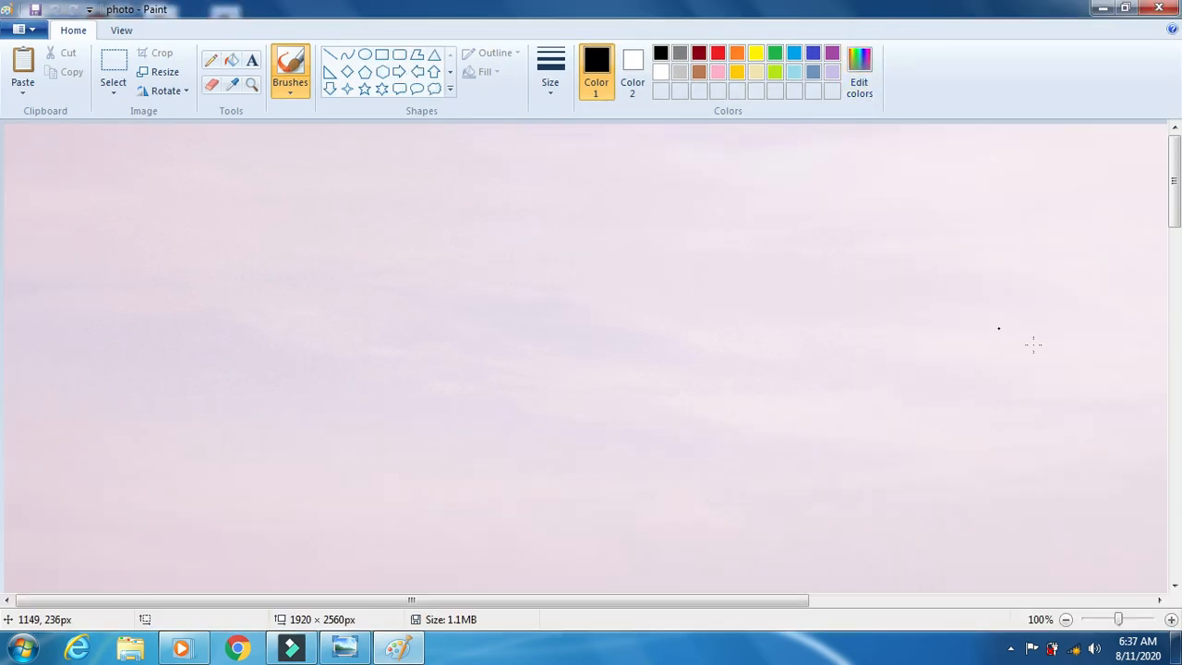
# - Scroll through the full 1920 × 2560 picture
pyautogui.click(1178, 342)
pyautogui.click(1178, 341)
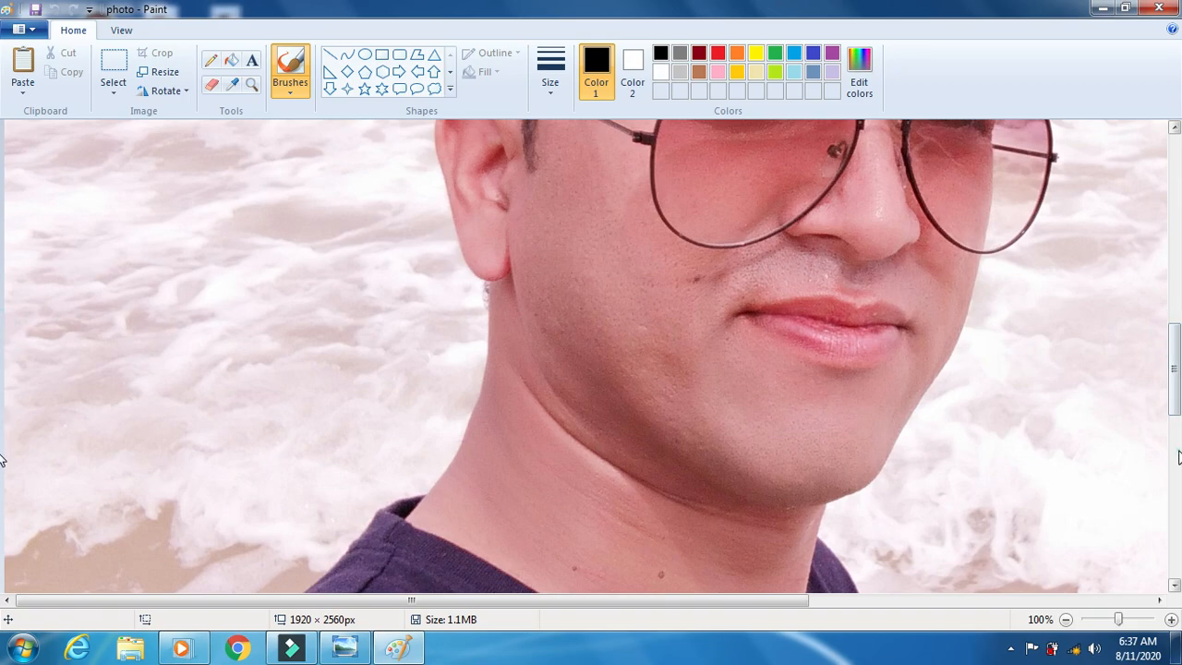
pyautogui.click(1177, 423)
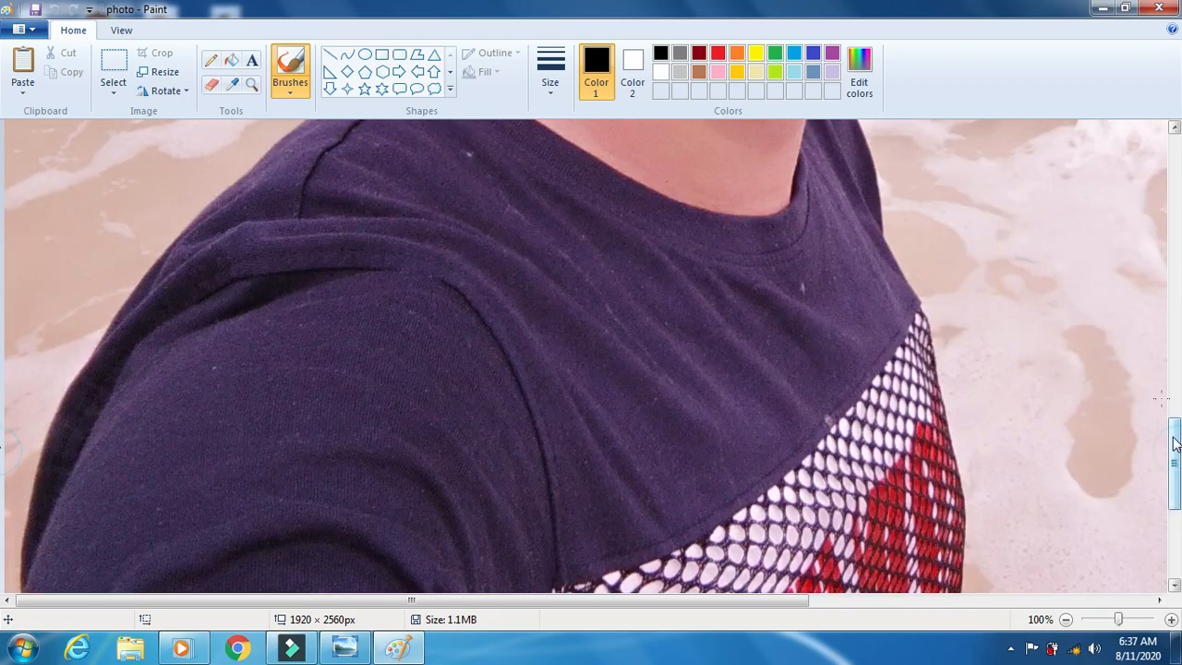
pyautogui.click(1173, 261)
pyautogui.click(1173, 258)
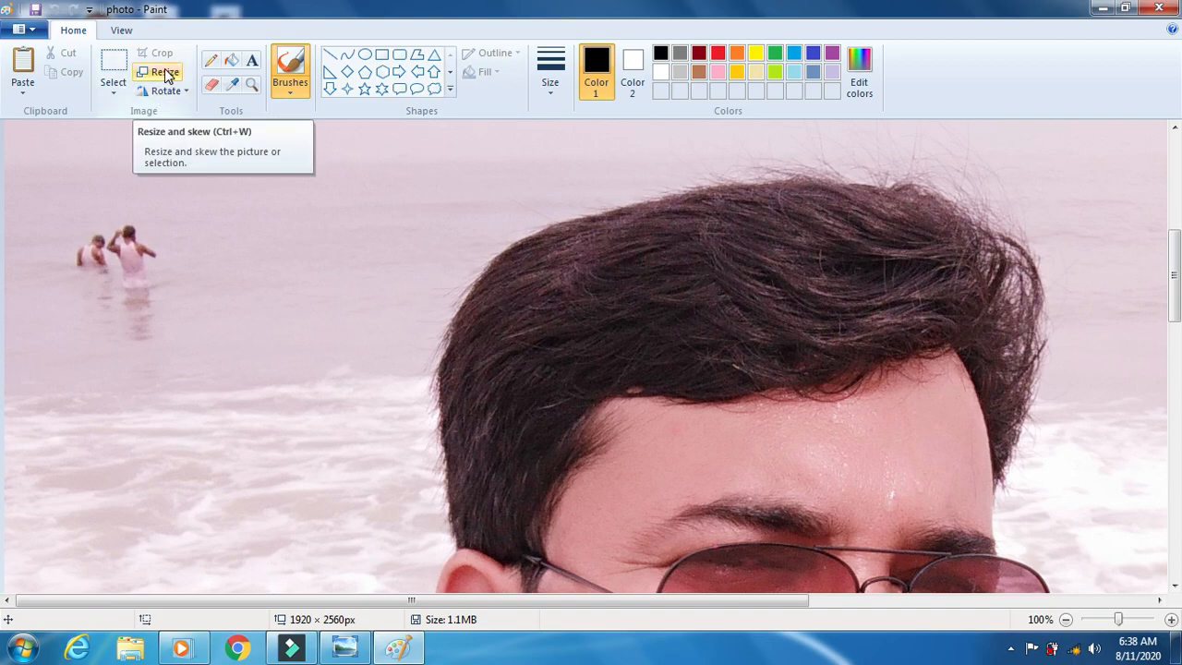
# - In the Resize dialog, unlock the aspect ratio and enter 200 horizontal and 230 vertical
pyautogui.click(165, 73)
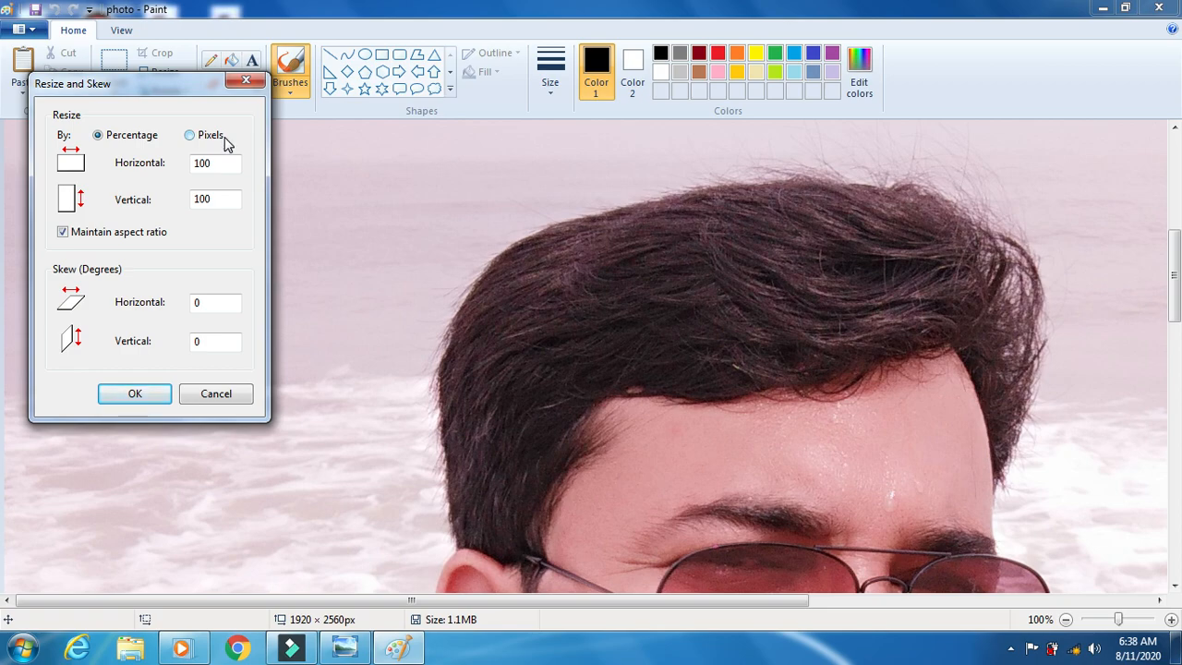
pyautogui.click(219, 165)
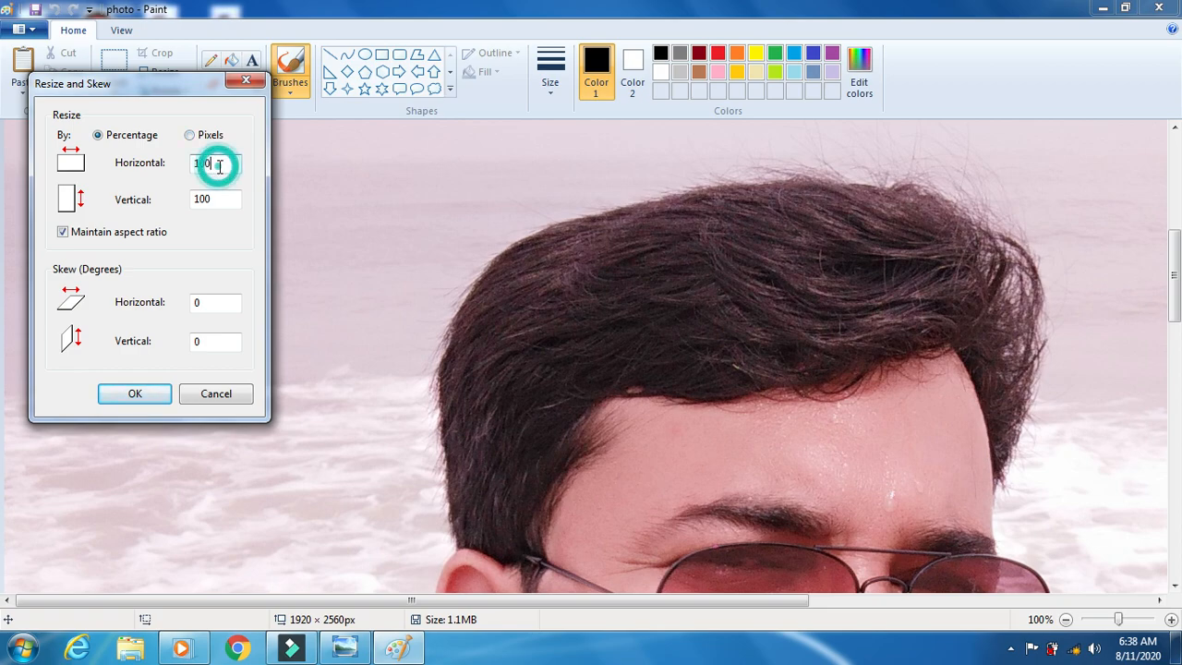
pyautogui.press('BackSpace')
pyautogui.press('BackSpace')
pyautogui.press('BackSpace')
pyautogui.write('2')
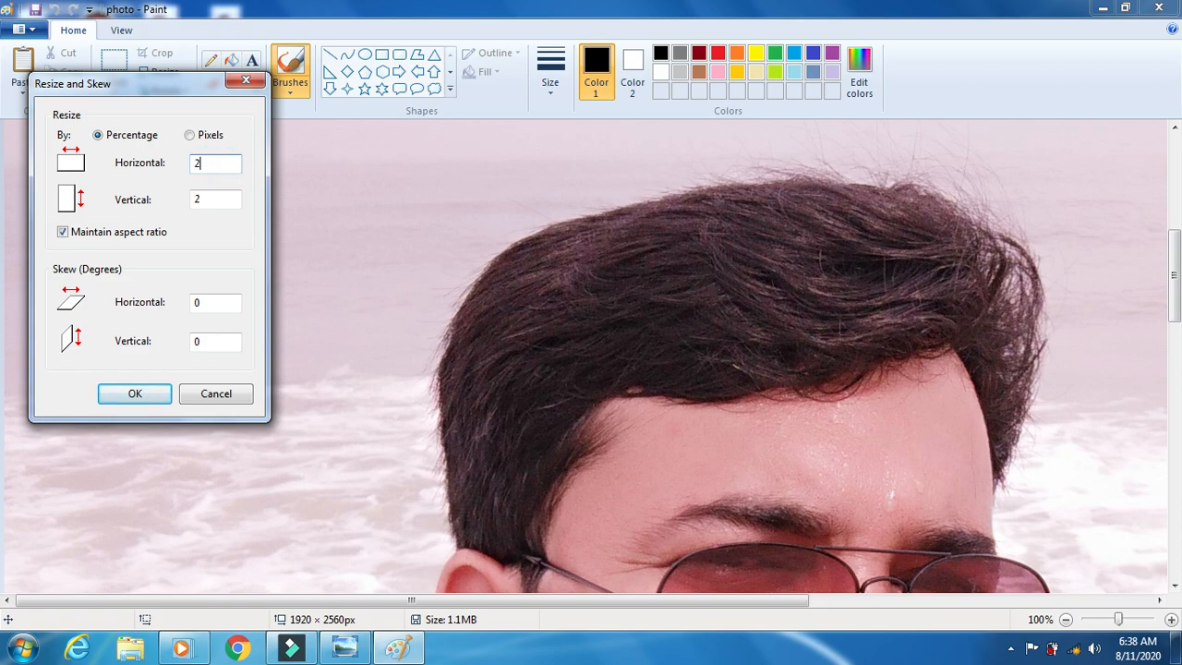
pyautogui.write('00')
pyautogui.click(64, 232)
pyautogui.click(227, 195)
pyautogui.press('BackSpace')
pyautogui.press('BackSpace')
pyautogui.write('30')
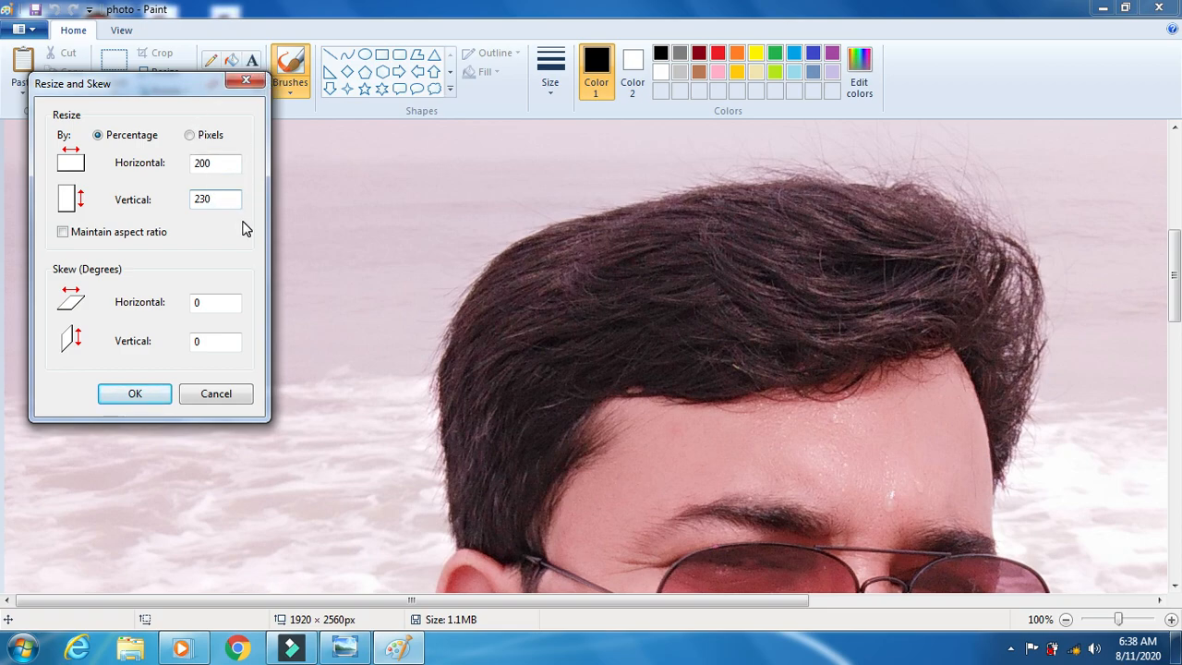
# - Switch the resize units to Pixels and enter 200 × 230
pyautogui.click(191, 136)
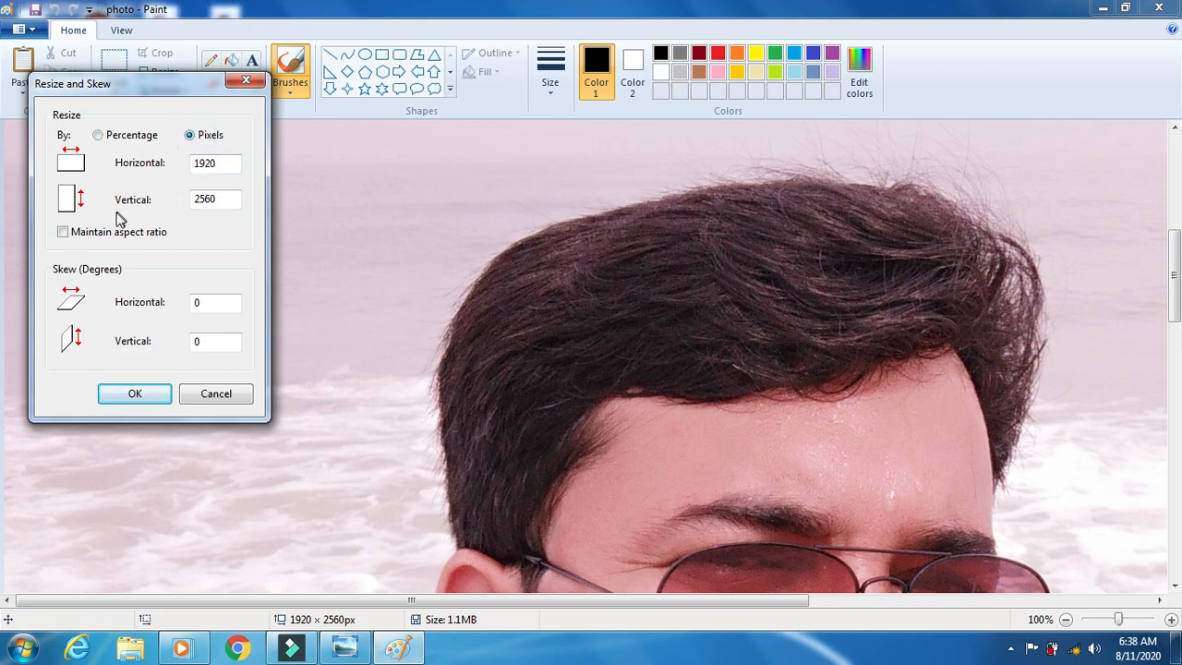
pyautogui.doubleClick(218, 163)
pyautogui.click(219, 162)
pyautogui.press('BackSpace')
pyautogui.press('BackSpace')
pyautogui.press('BackSpace')
pyautogui.press('BackSpace')
pyautogui.write('200')
pyautogui.click(219, 203)
pyautogui.press('BackSpace')
pyautogui.press('BackSpace')
pyautogui.press('BackSpace')
pyautogui.press('BackSpace')
pyautogui.write('230')
# - Apply the 200 × 230 pixel resize, save it as JPEG 'ABCD' on the Desktop, and minimize Paint
pyautogui.click(136, 394)
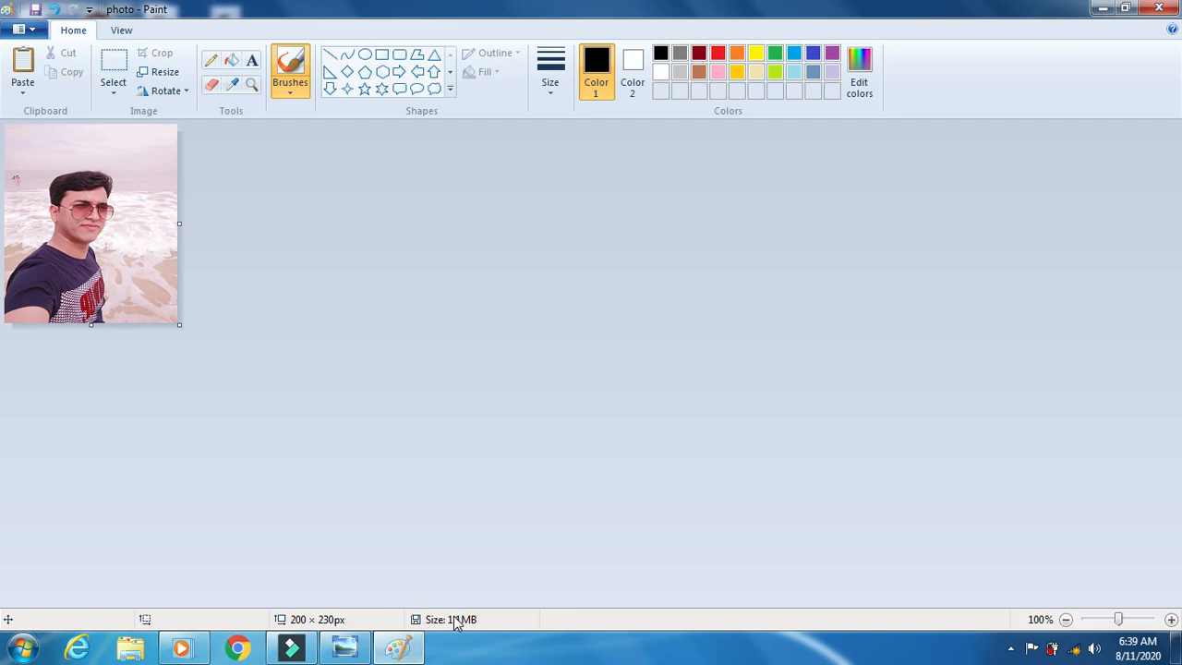
pyautogui.click(38, 35)
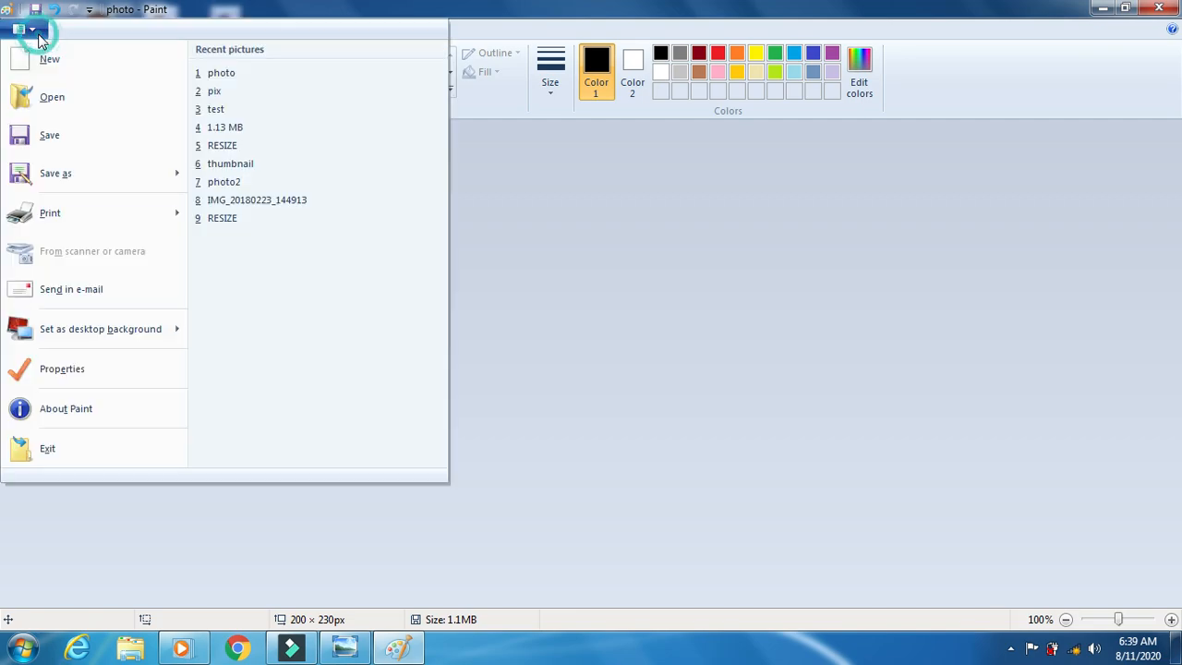
pyautogui.click(104, 178)
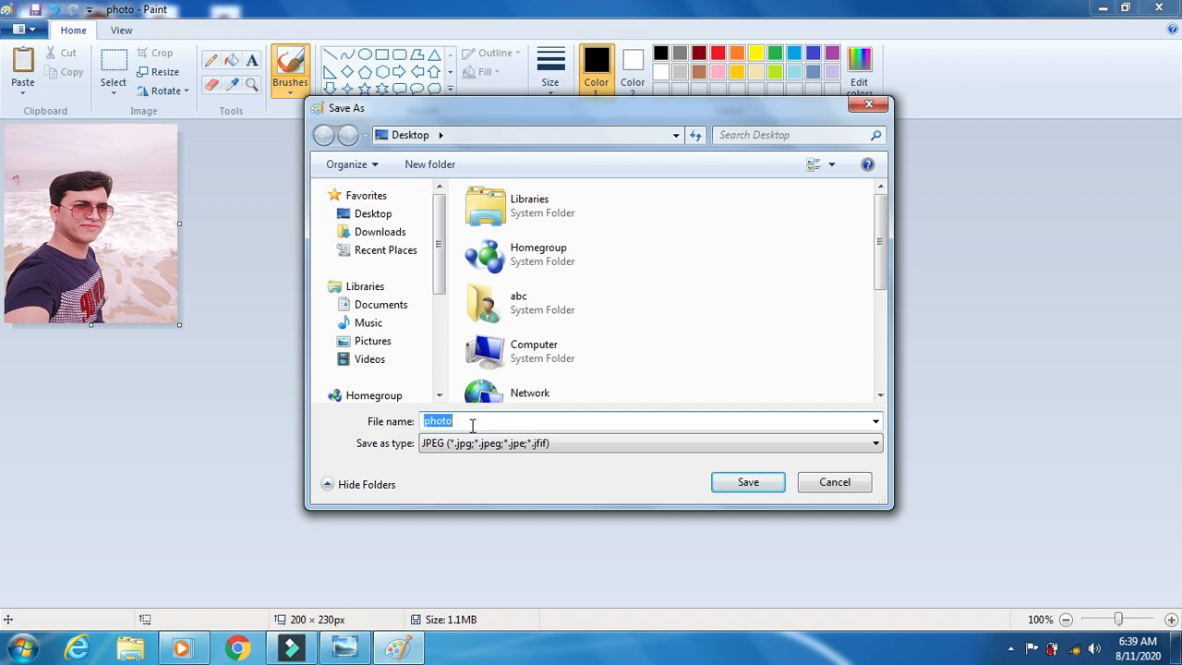
pyautogui.write('ABCD')
pyautogui.click(752, 490)
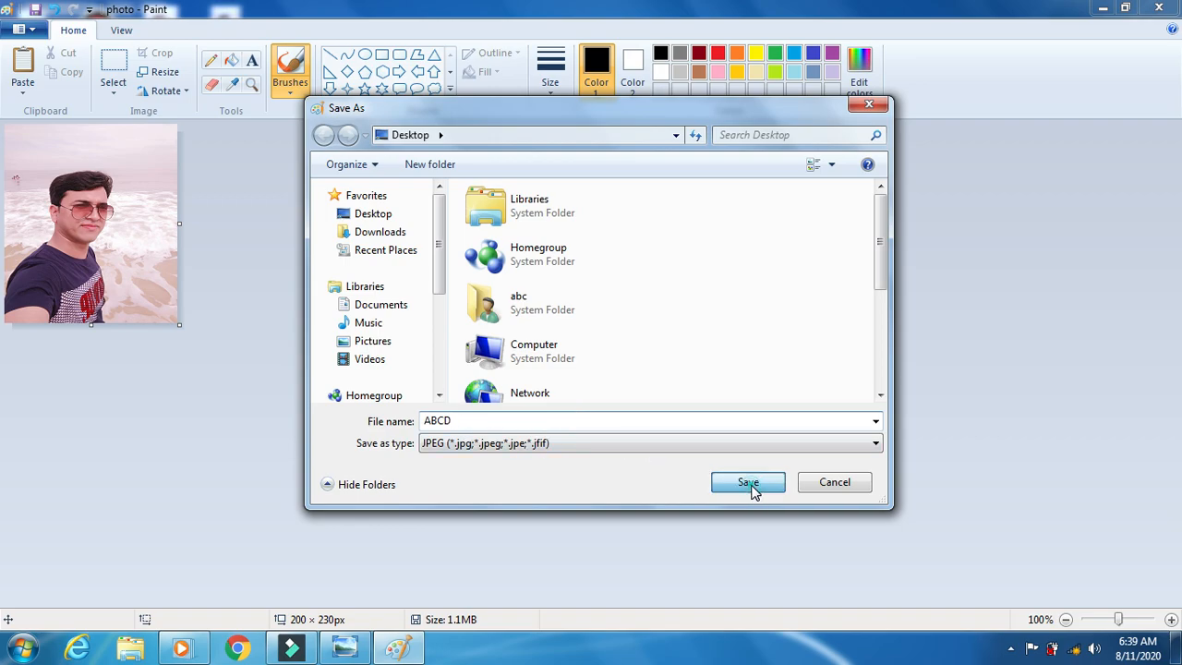
pyautogui.click(1105, 11)
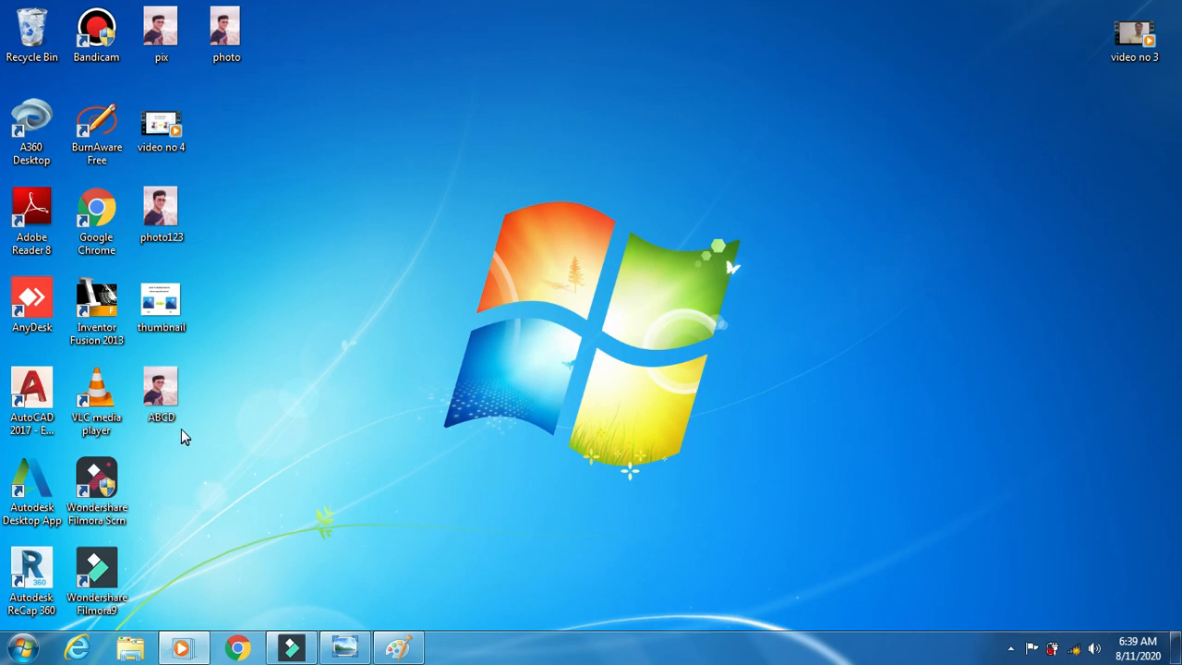
# - Check in Properties that the ABCD file is 21.8 KB
pyautogui.rightClick(169, 399)
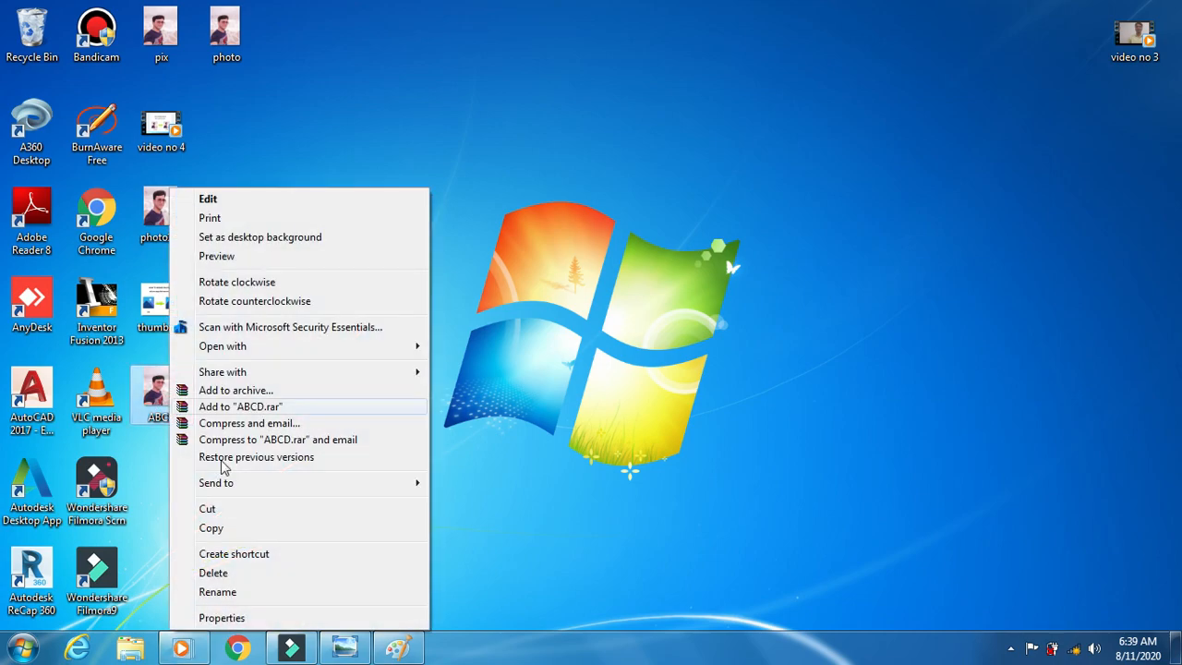
pyautogui.click(271, 619)
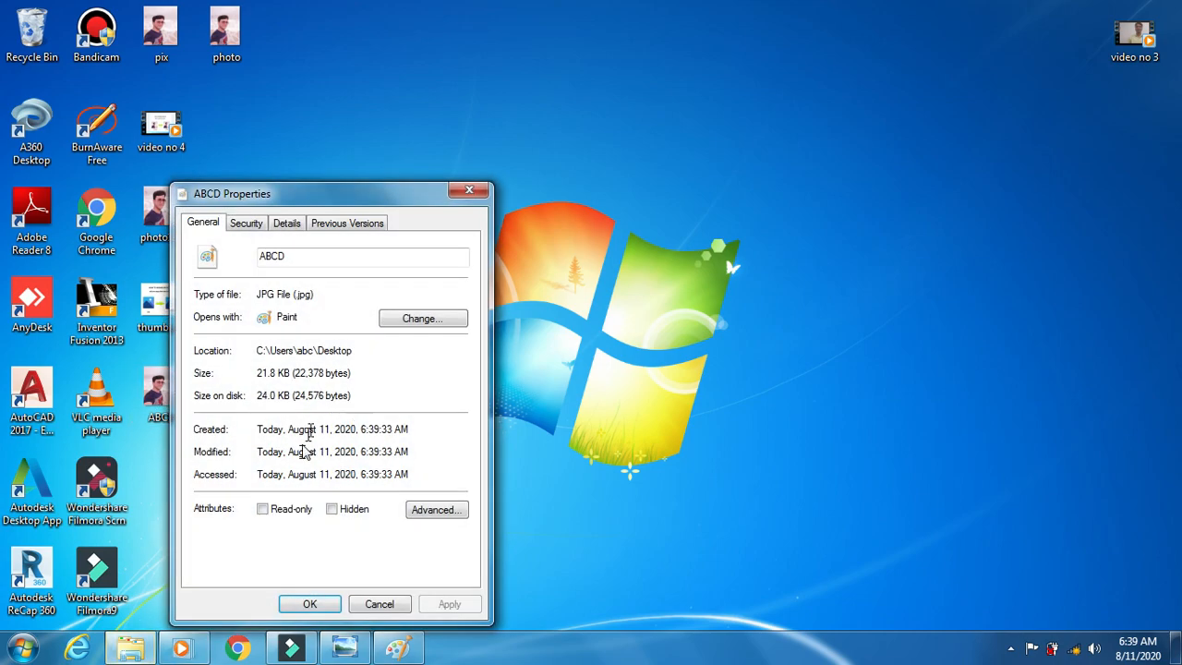
pyautogui.moveTo(276, 373); pyautogui.dragTo(332, 402)
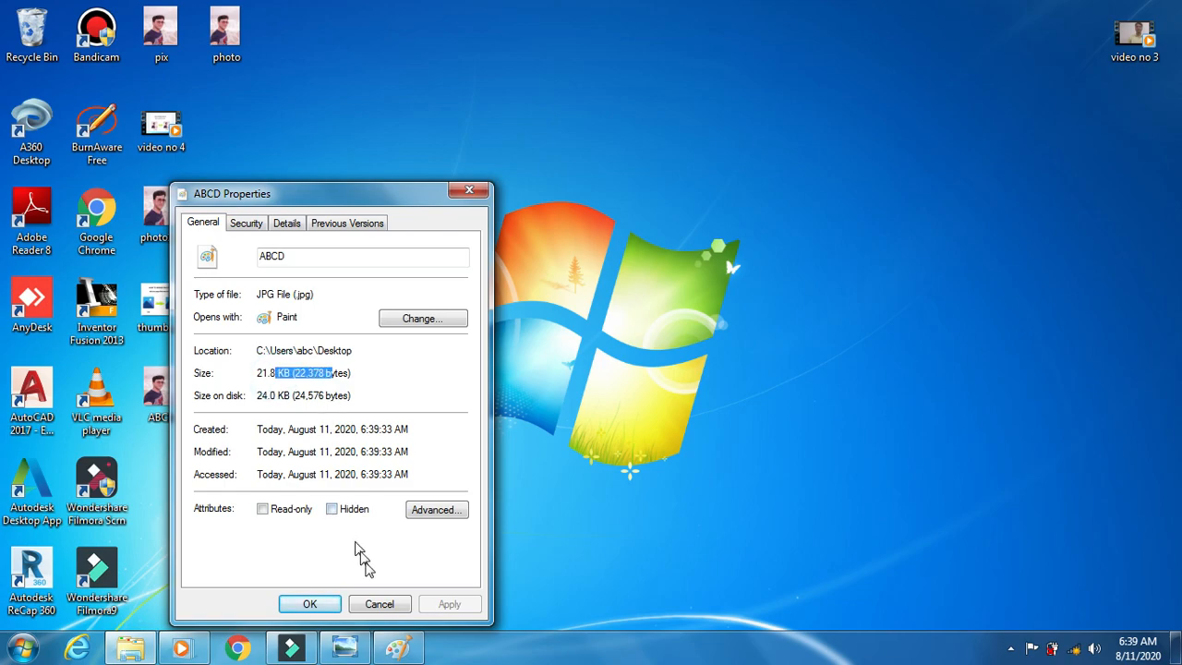
pyautogui.click(379, 604)
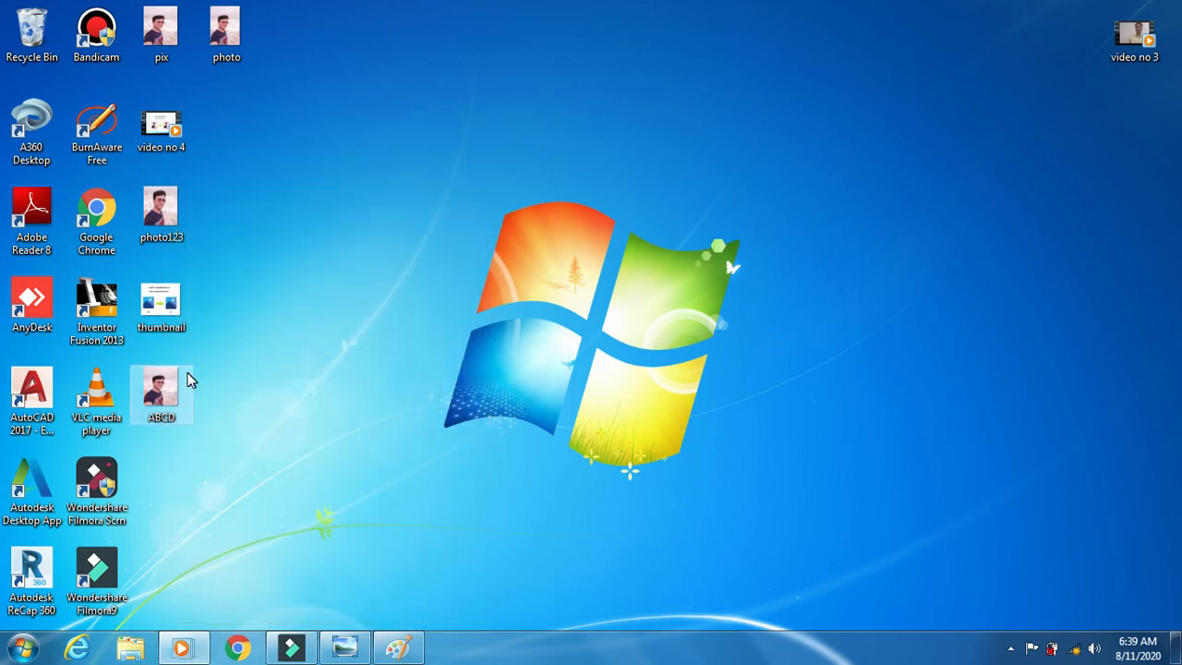
# - Preview ABCD in Windows Photo Viewer, then close the viewer
pyautogui.rightClick(176, 388)
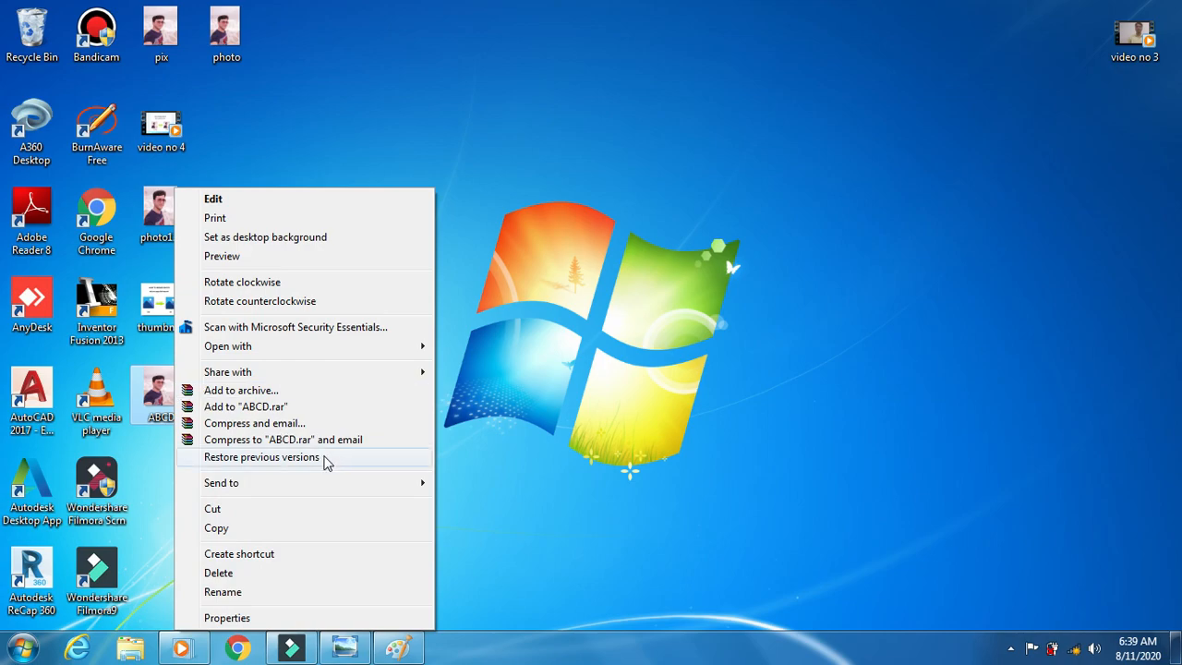
pyautogui.moveTo(328, 347)
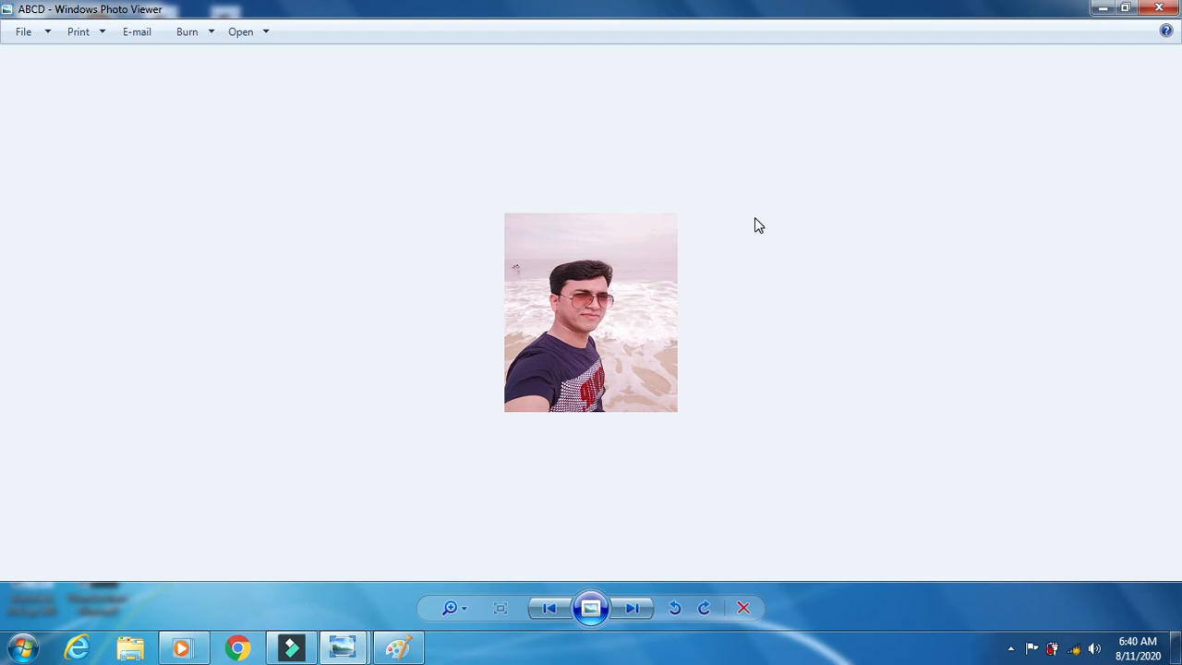
pyautogui.click(1160, 9)
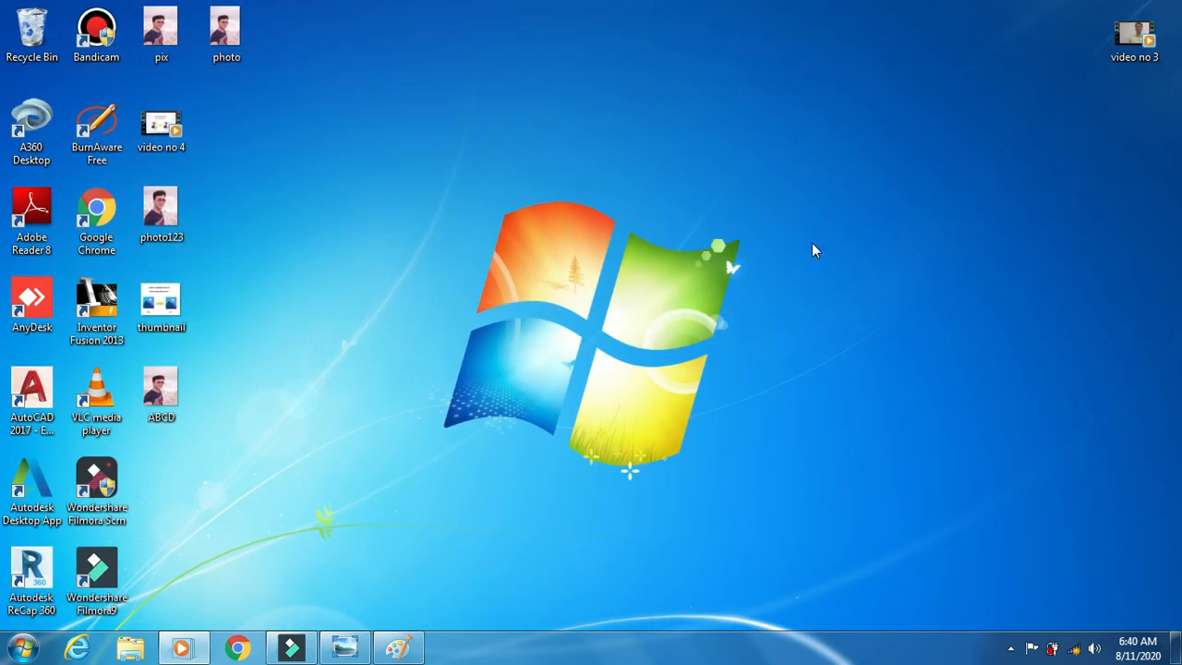
# - Restore ABCD in Paint, note its 200 × 230px, 21.9KB size, and close Paint
pyautogui.click(389, 652)
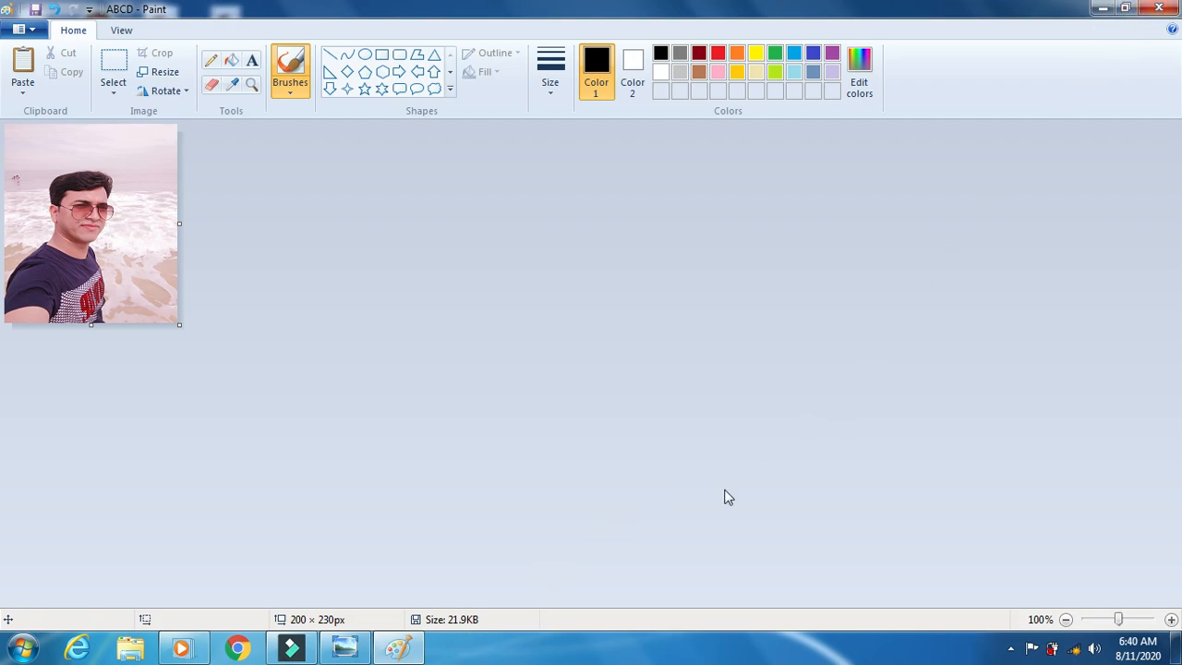
pyautogui.click(1166, 5)
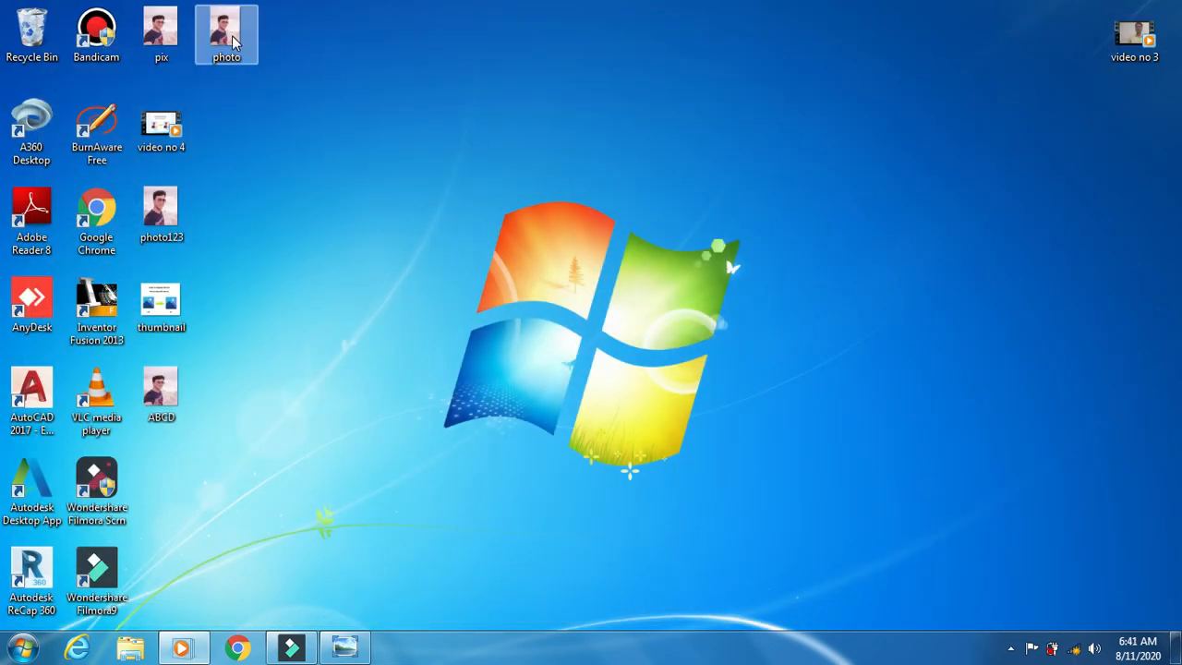
# - Open the original desktop photo in Paint through Open with
pyautogui.rightClick(232, 39)
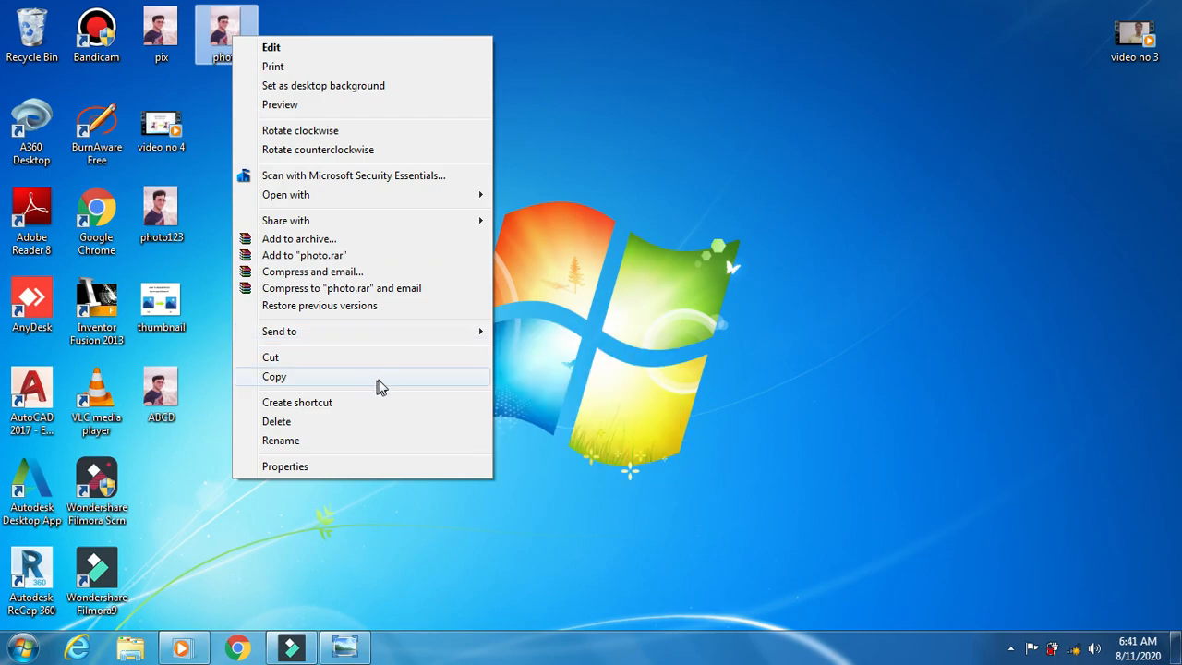
pyautogui.moveTo(444, 197)
pyautogui.click(522, 214)
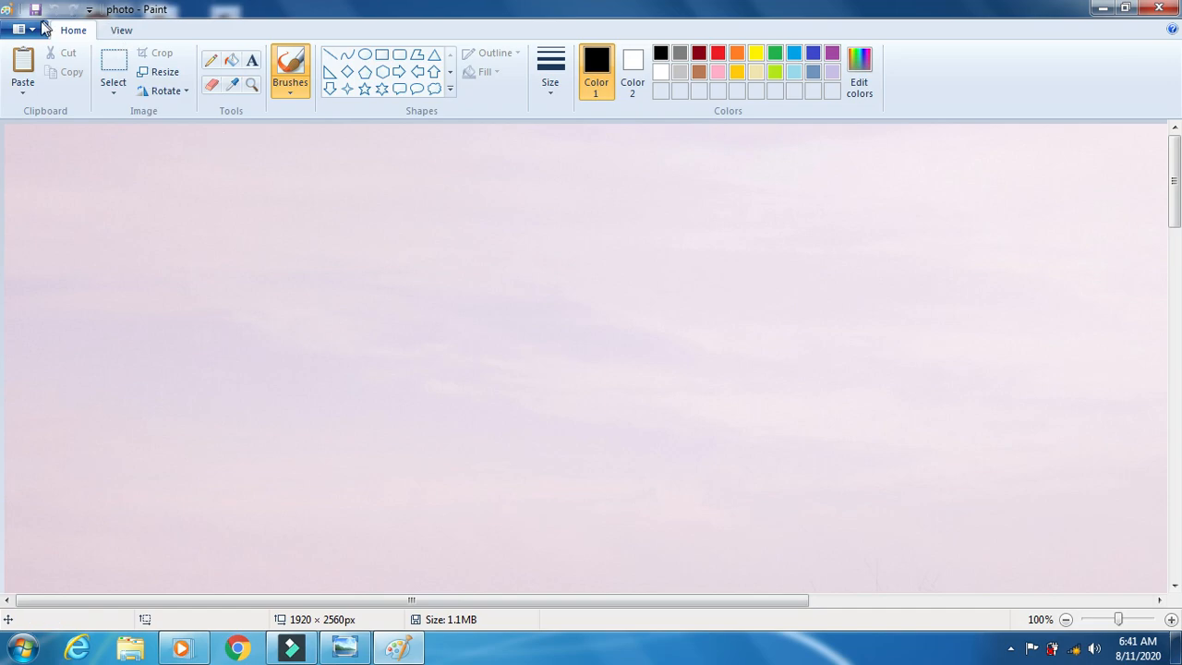
# - Switch the Image Properties units to centimetres, showing the photo as 67.73 × 90.30 cm
pyautogui.click(37, 31)
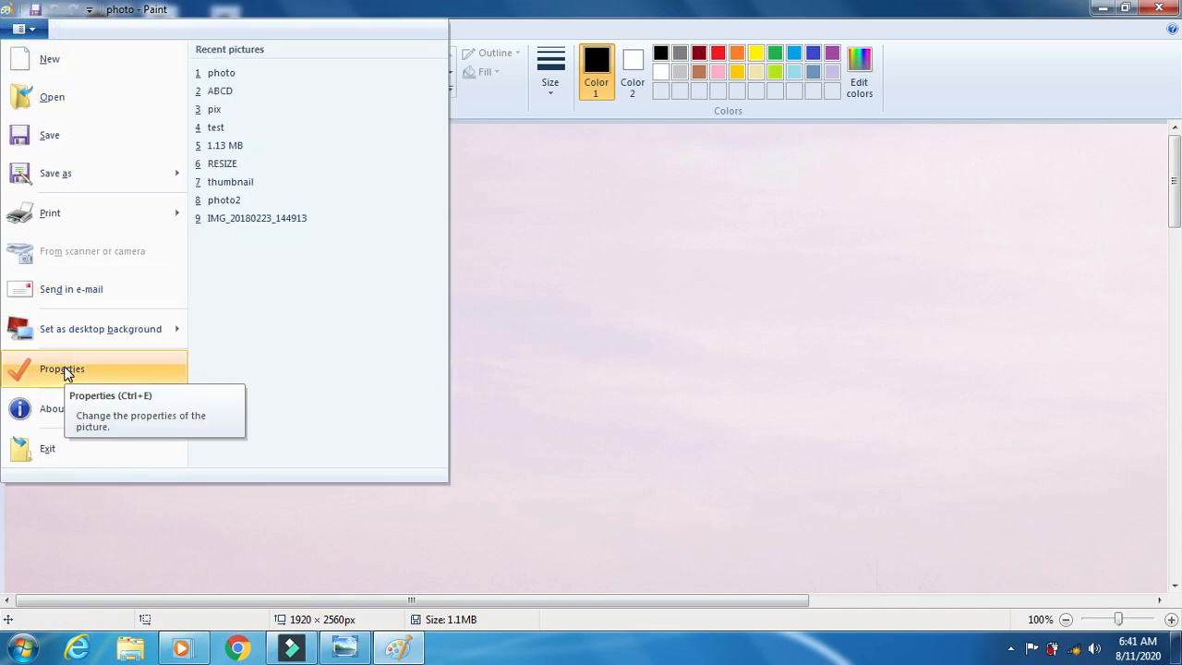
pyautogui.click(65, 370)
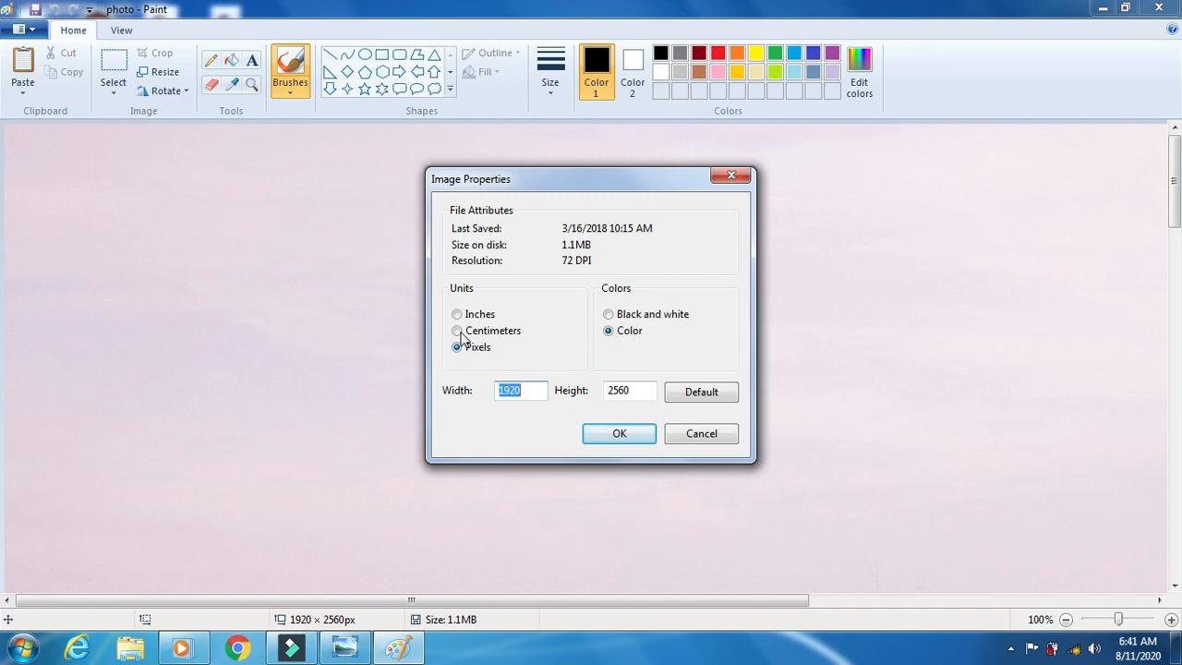
pyautogui.click(457, 330)
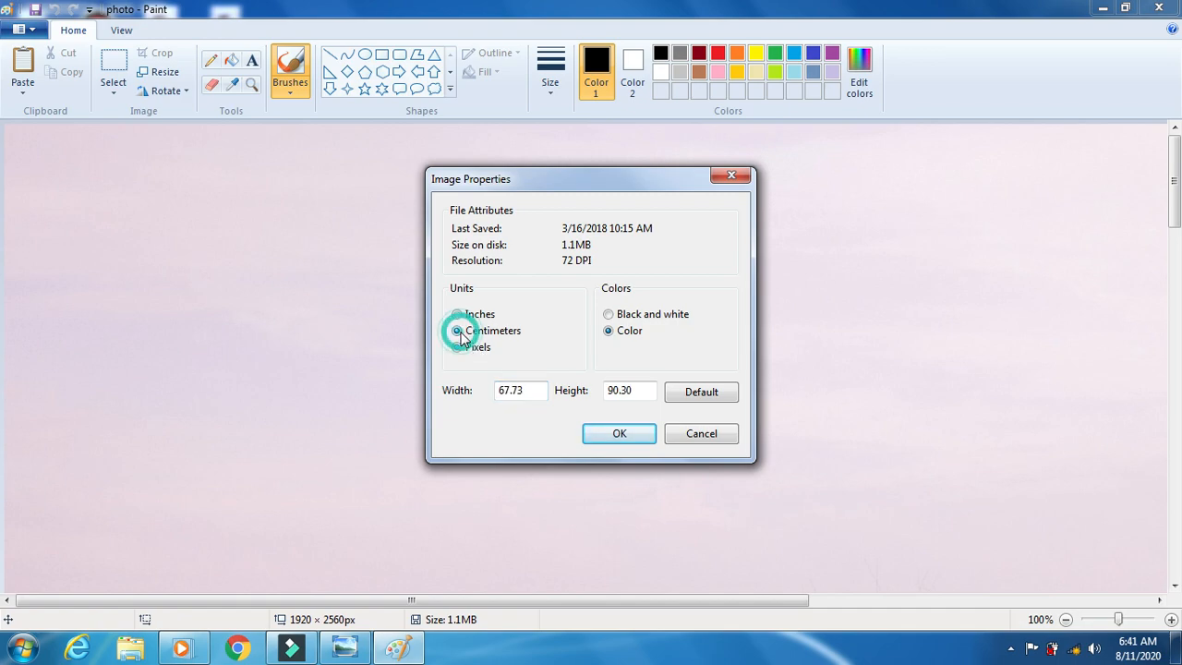
pyautogui.click(625, 431)
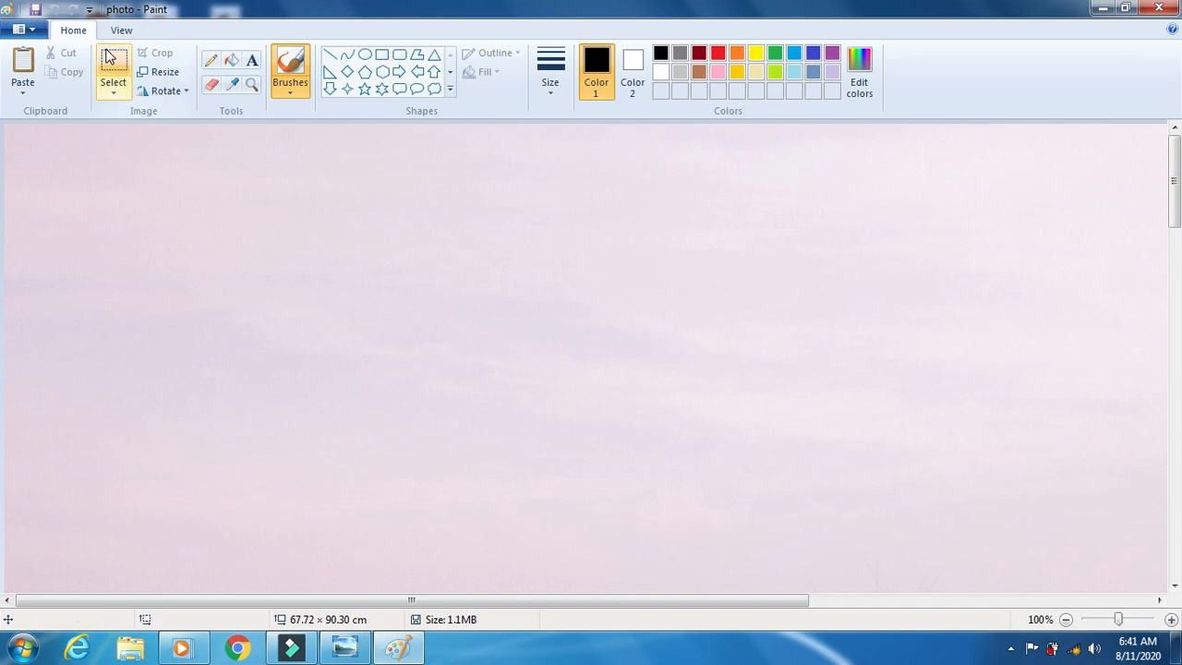
# - Resize the photo to 10 percent
pyautogui.click(162, 79)
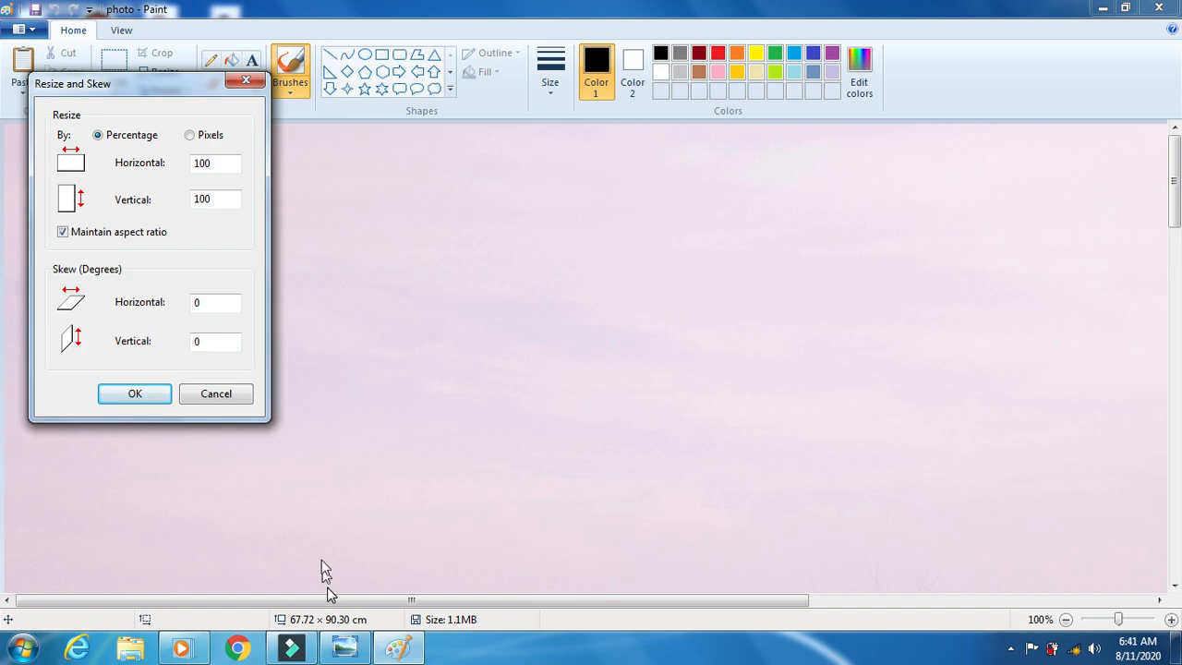
pyautogui.click(217, 163)
pyautogui.press('BackSpace')
pyautogui.press('BackSpace')
pyautogui.click(140, 395)
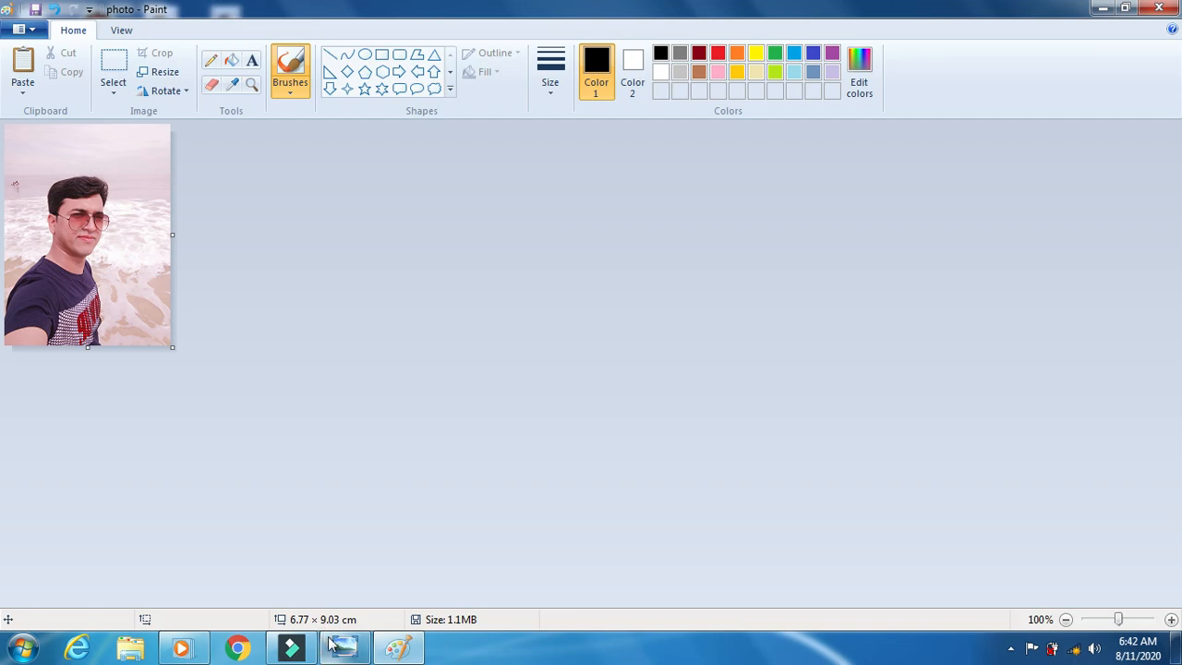
# - Resize it again to 85 percent with aspect ratio kept, giving 5.78 × 7.69 cm
pyautogui.moveTo(332, 644)
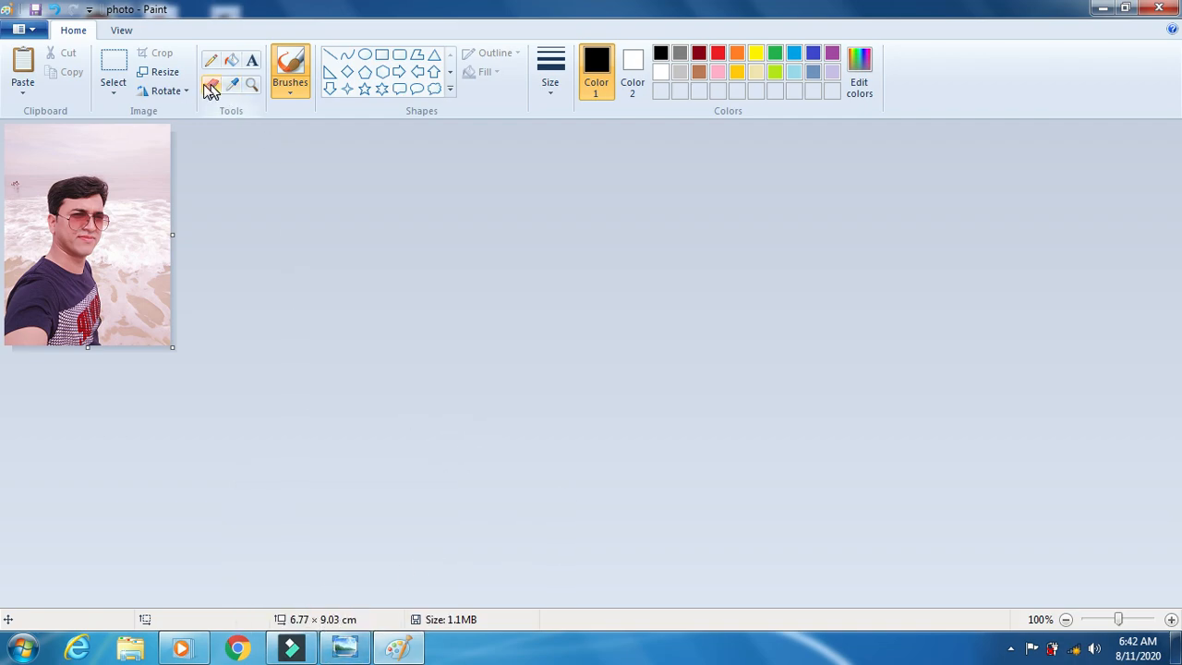
pyautogui.click(175, 74)
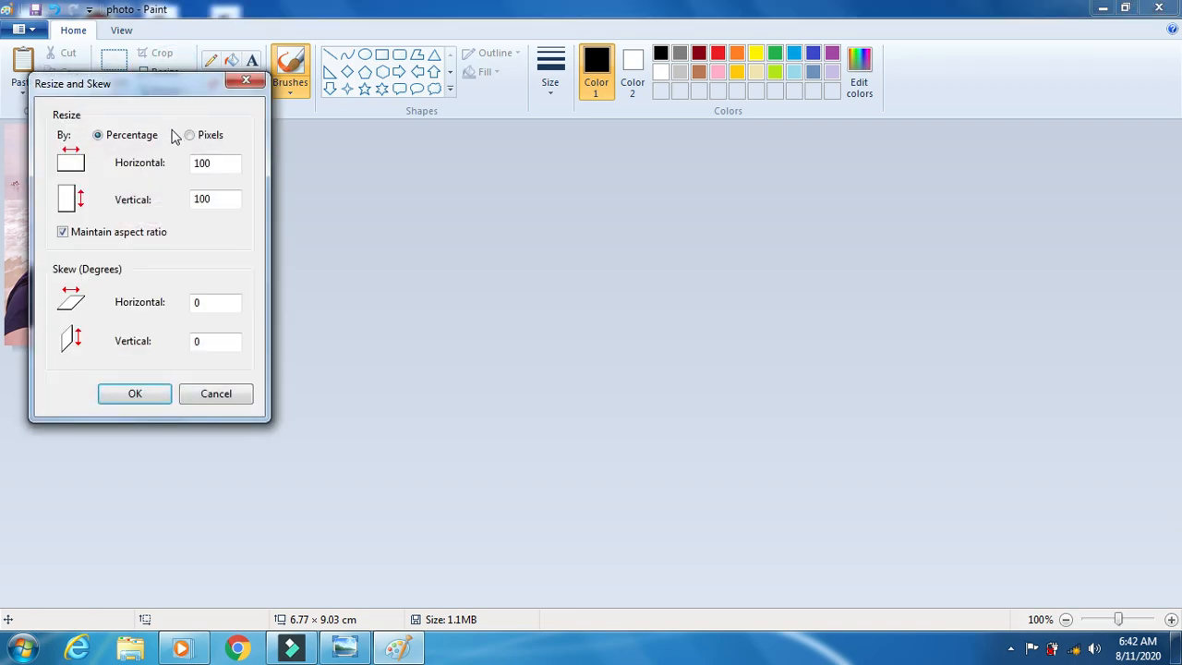
pyautogui.click(224, 164)
pyautogui.click(224, 164)
pyautogui.write('85')
pyautogui.click(147, 392)
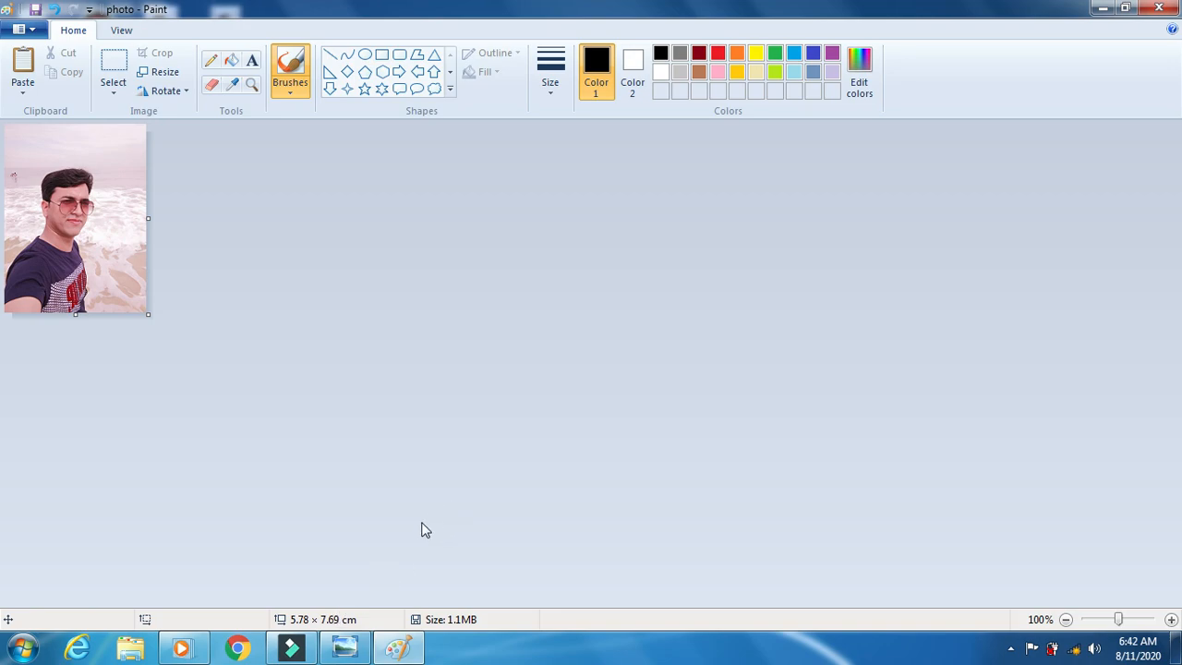
# - Set the canvas to 5.50 cm wide and 7.50 cm high in Image Properties
pyautogui.click(37, 31)
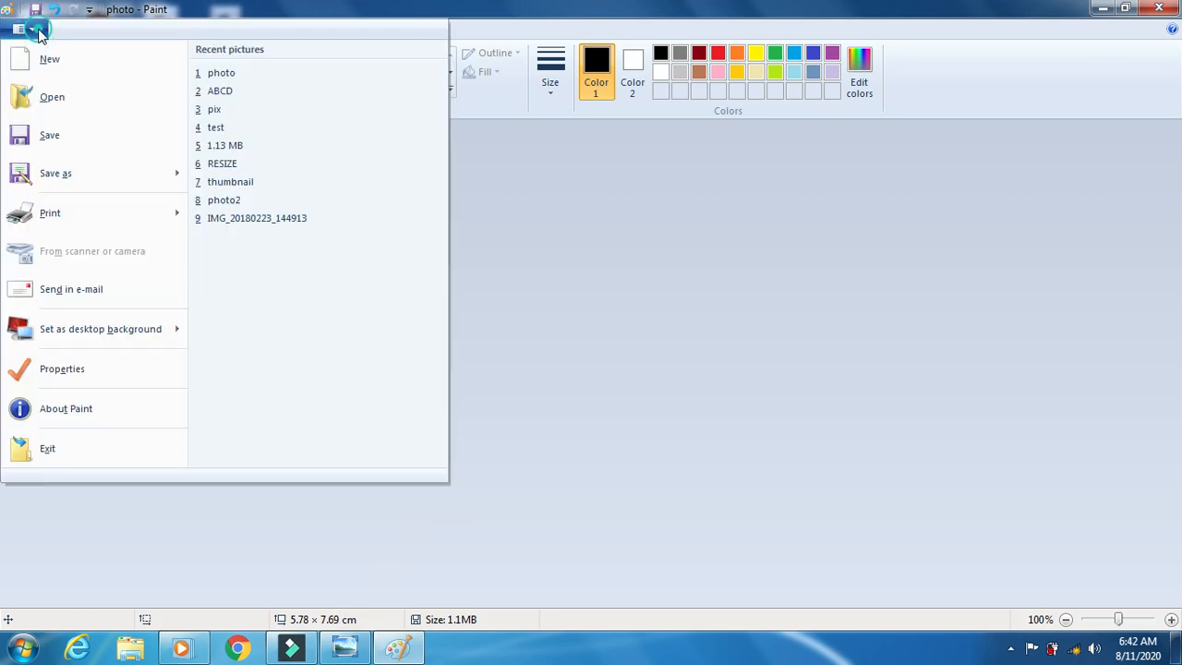
pyautogui.click(82, 365)
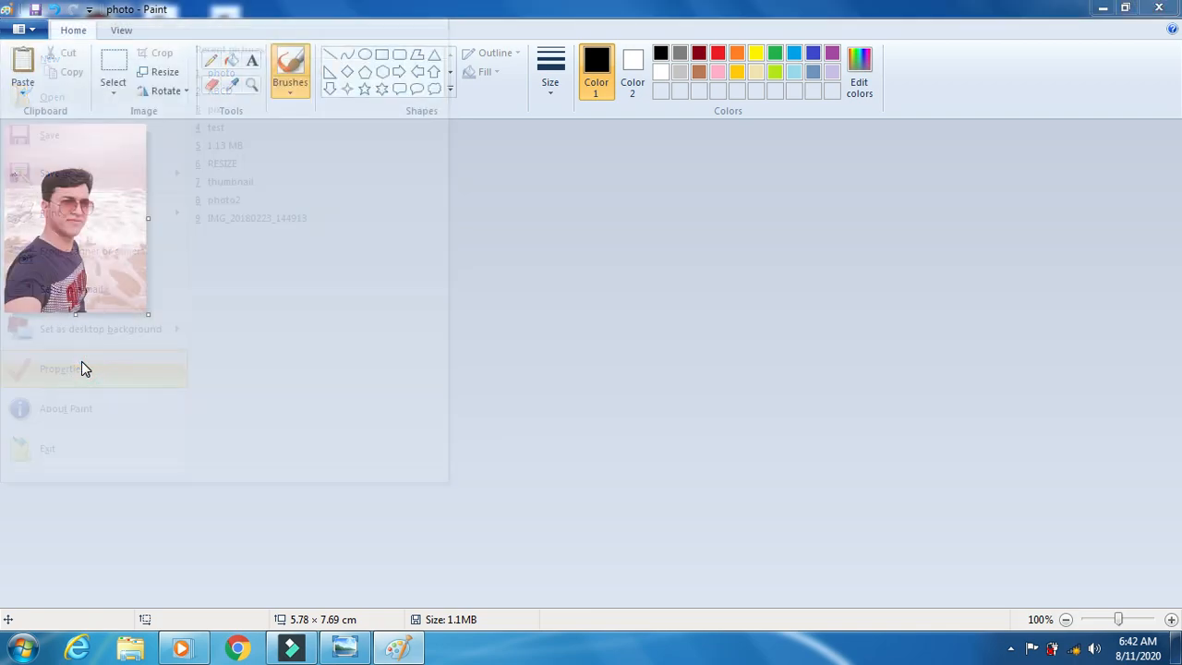
pyautogui.write('5.5')
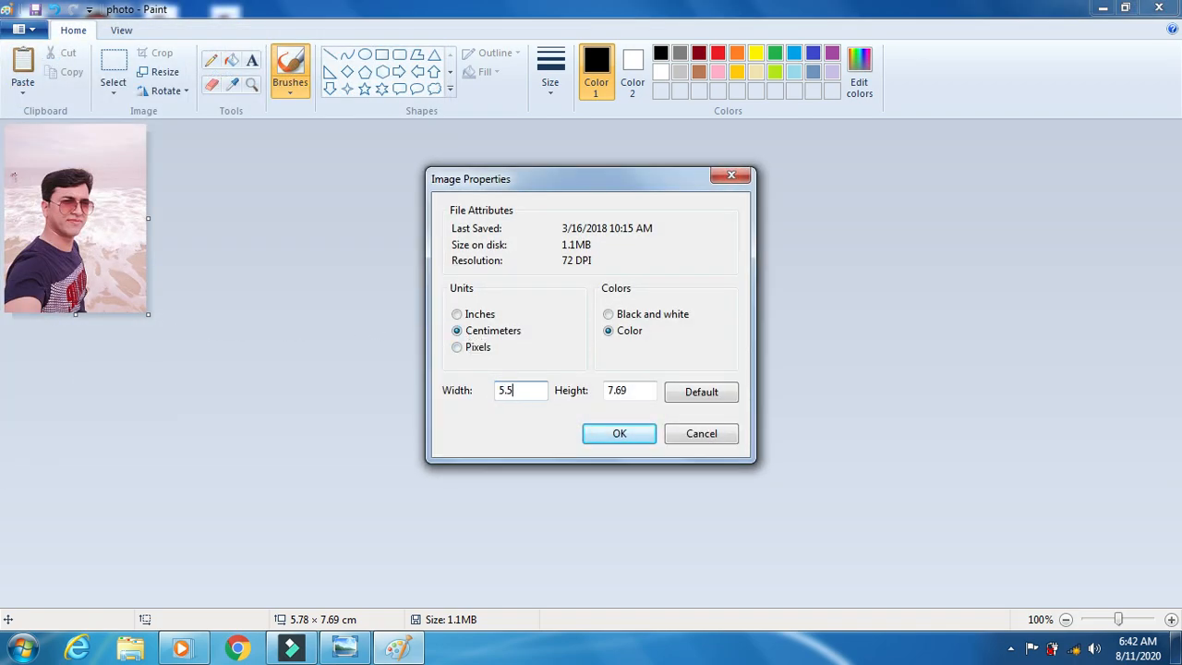
pyautogui.press('Tab')
pyautogui.write('7')
pyautogui.click(619, 434)
pyautogui.write('.50')
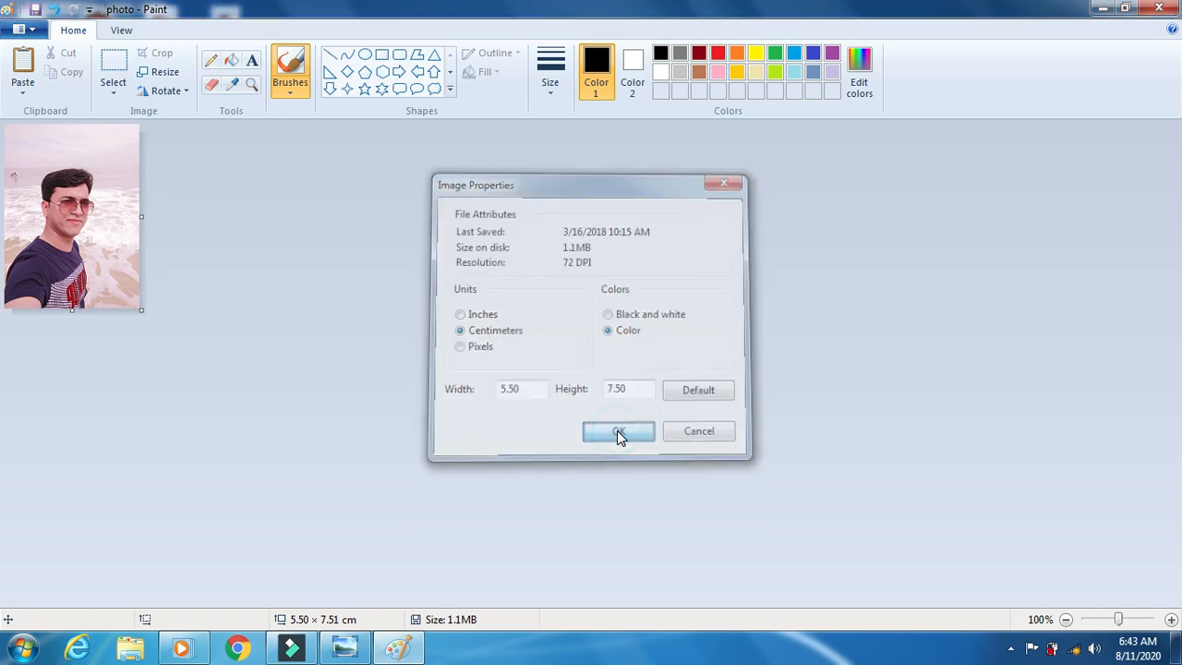
pyautogui.click(619, 433)
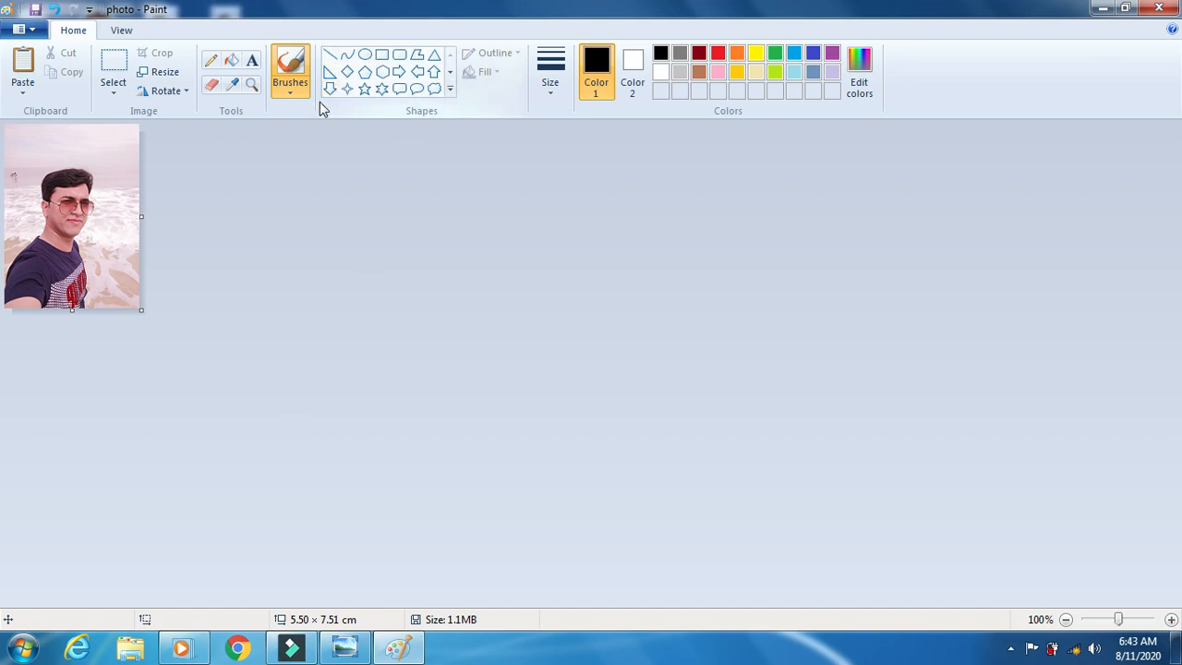
# - Add a text caption with the person's name at the photo's lower-left
pyautogui.click(252, 61)
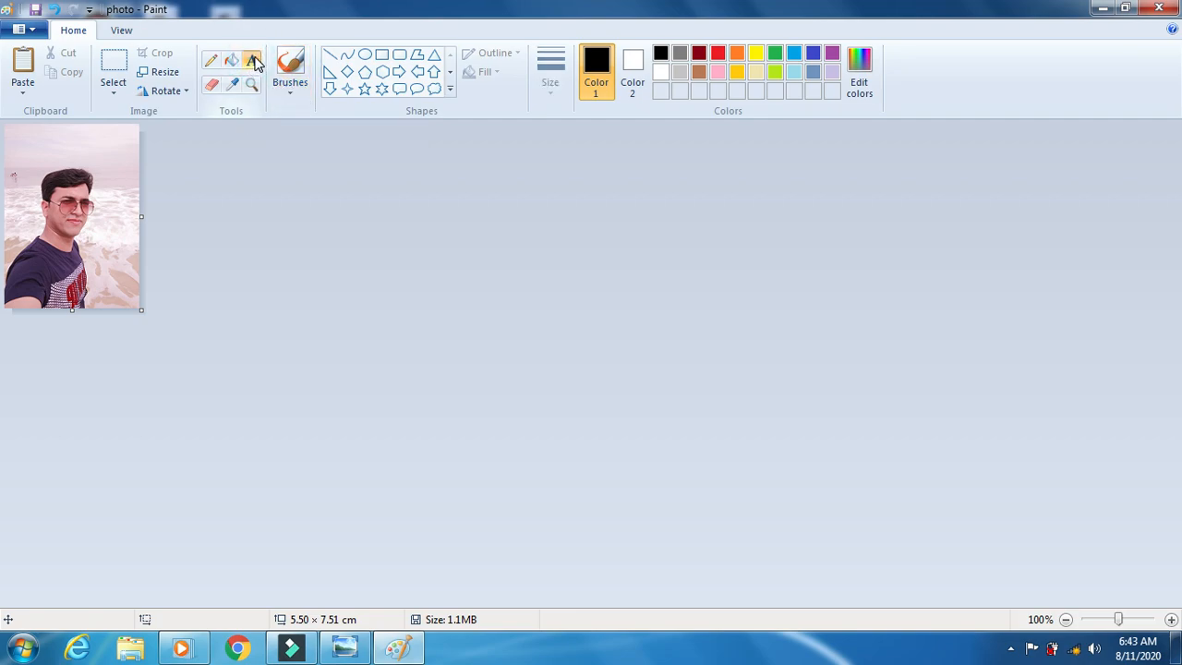
pyautogui.click(10, 301)
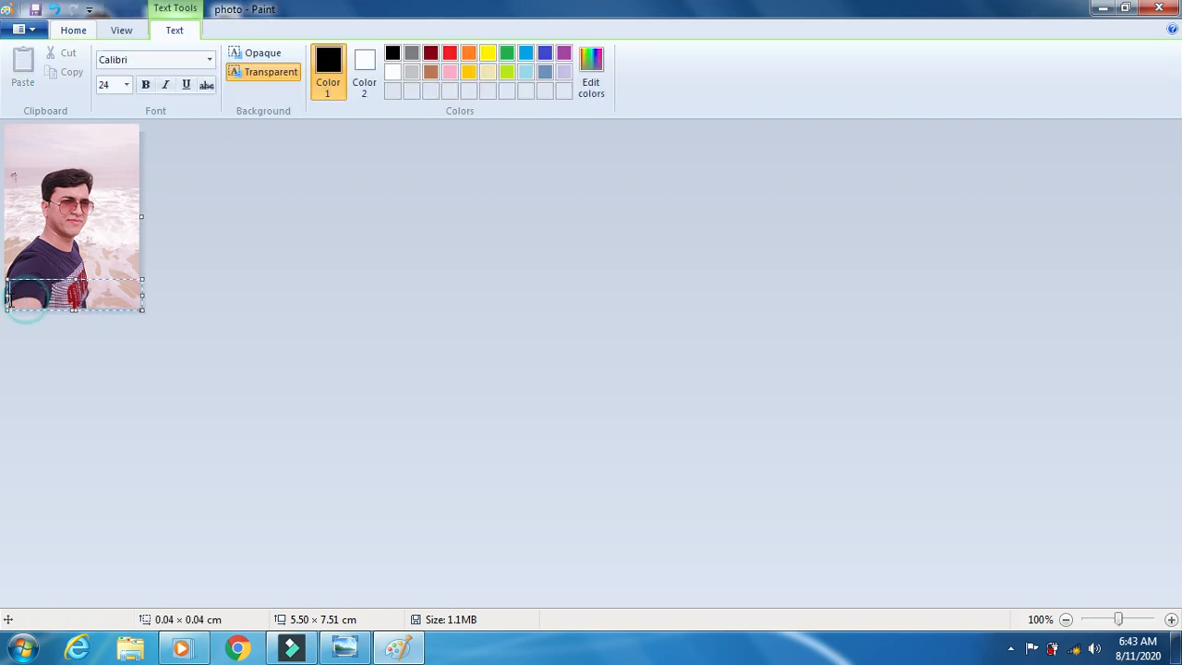
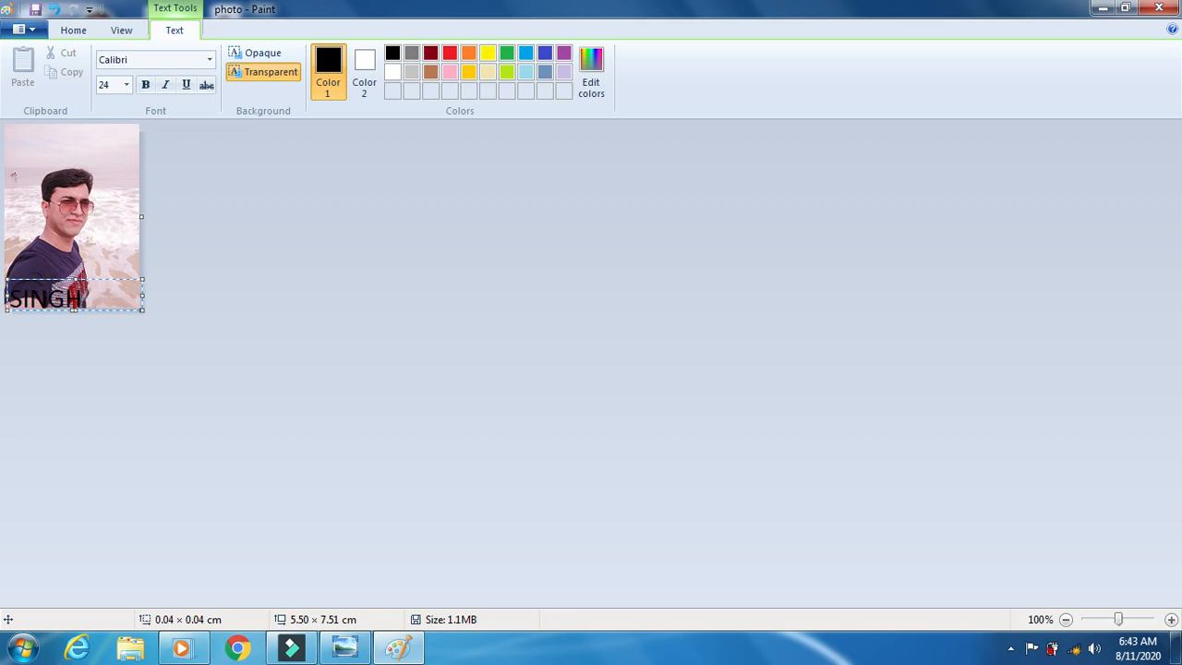
# - Set the caption's font size to 16
pyautogui.hotkey('shift', 'Left')
pyautogui.hotkey('shift', 'Left')
pyautogui.hotkey('shift', 'Left')
pyautogui.hotkey('shift', 'Left')
pyautogui.hotkey('shift', 'Left')
pyautogui.hotkey('shift', 'Left')
pyautogui.hotkey('shift', 'Left')
pyautogui.hotkey('shift', 'Left')
pyautogui.hotkey('shift', 'Left')
pyautogui.hotkey('shift', 'Left')
pyautogui.hotkey('shift', 'Left')
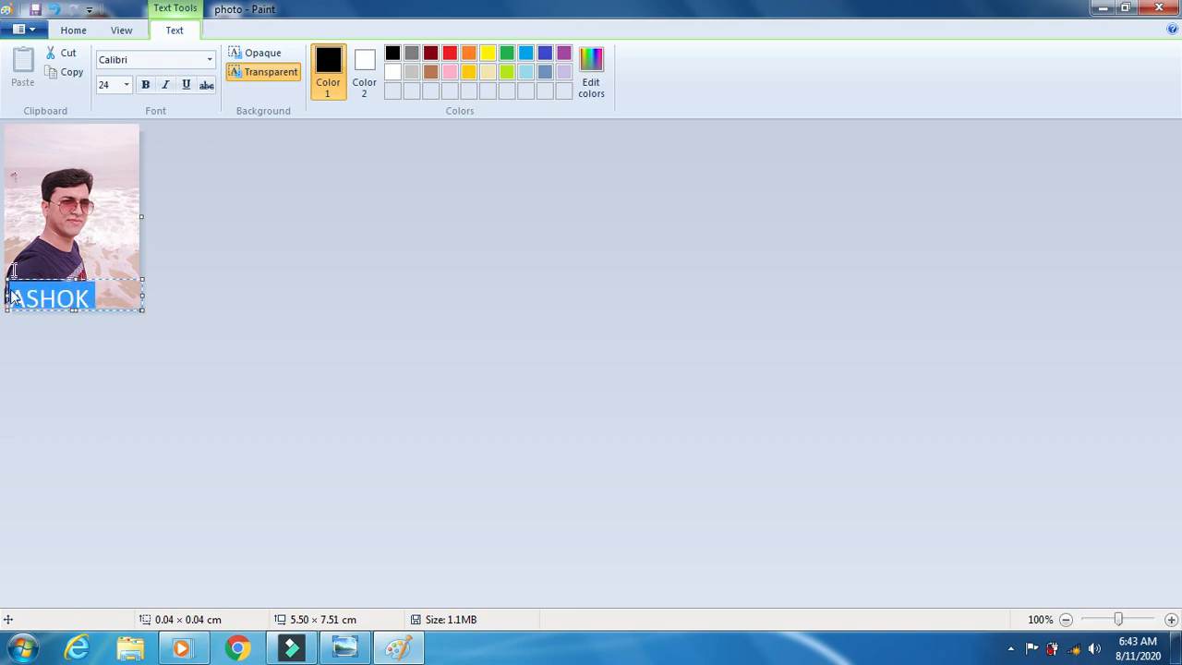
pyautogui.click(126, 85)
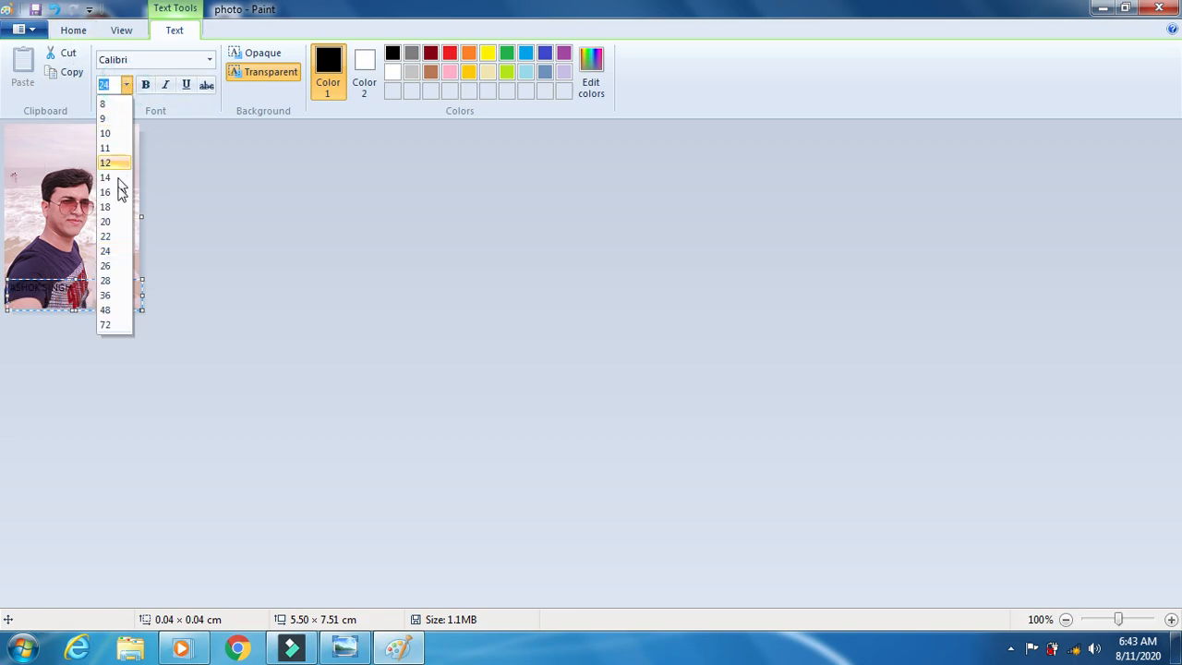
pyautogui.click(109, 223)
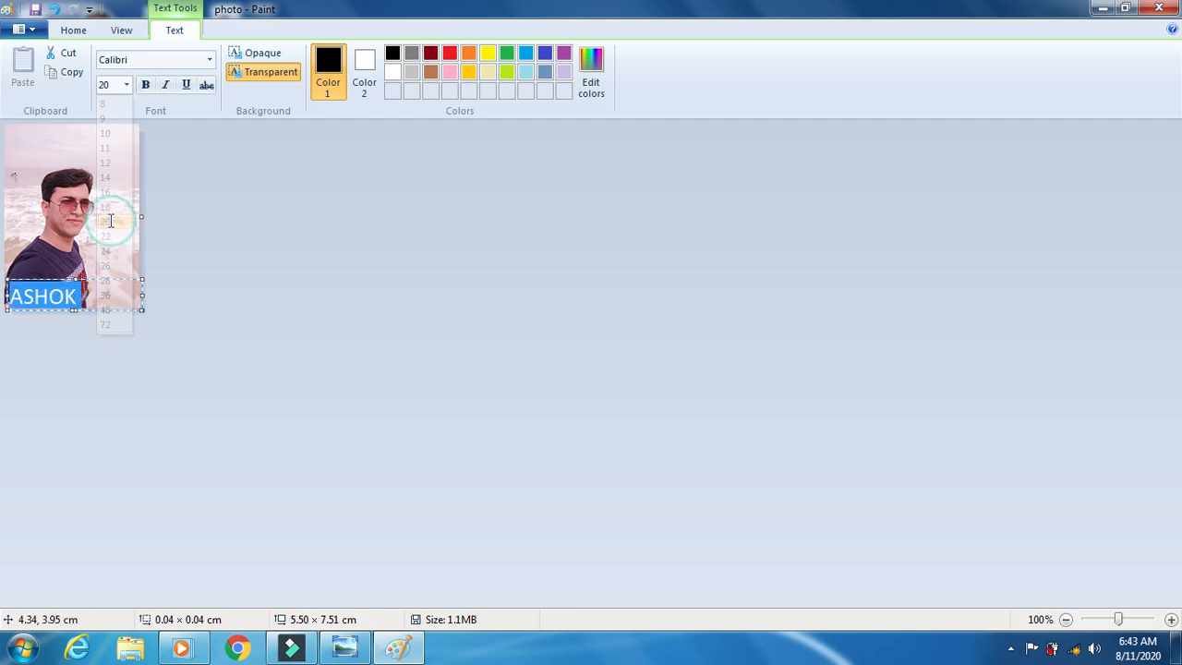
pyautogui.click(127, 85)
pyautogui.click(116, 192)
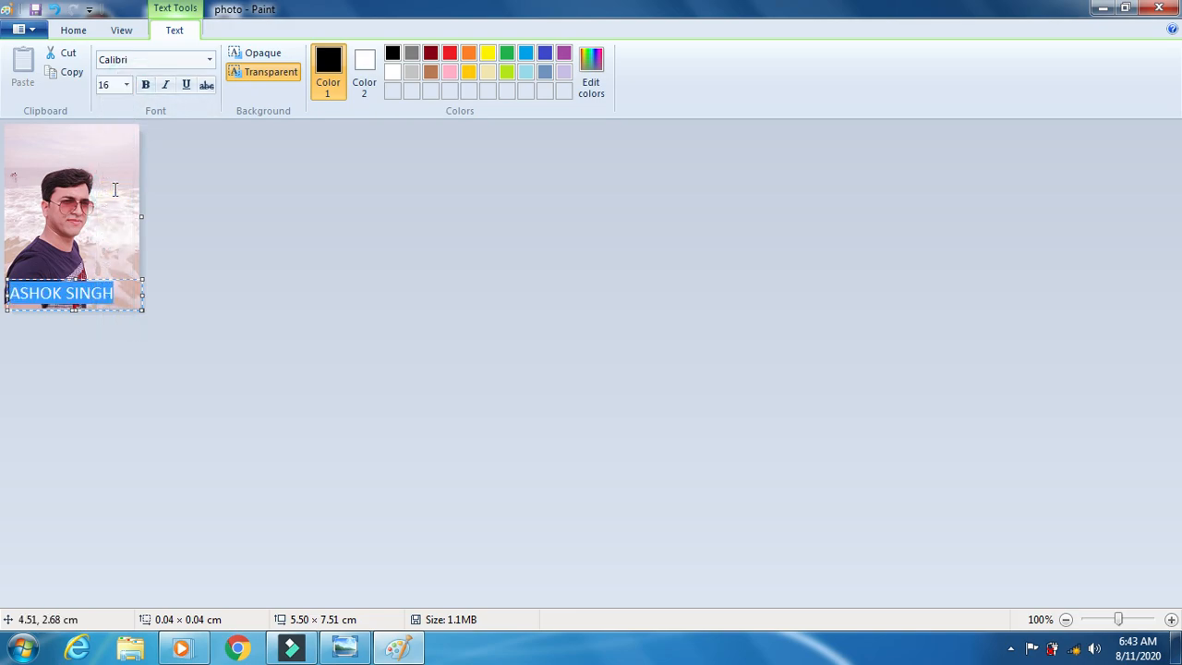
# - Give the caption an opaque white background, drop its leading space, and stretch it to the left edge
pyautogui.click(12, 293)
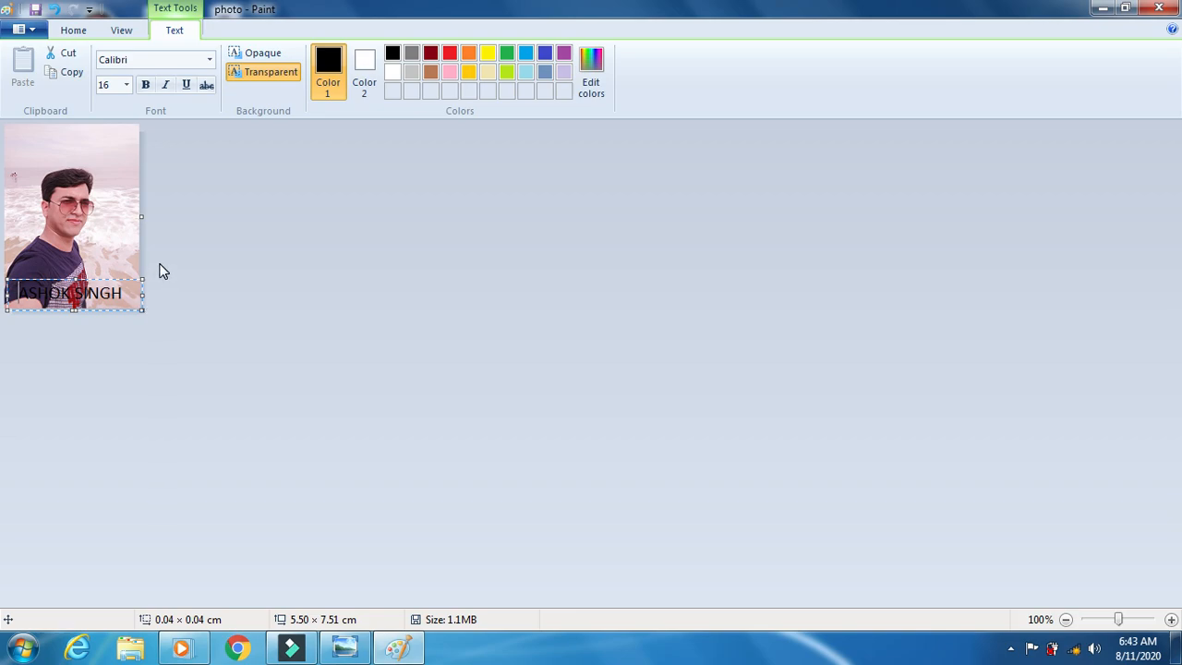
pyautogui.click(259, 53)
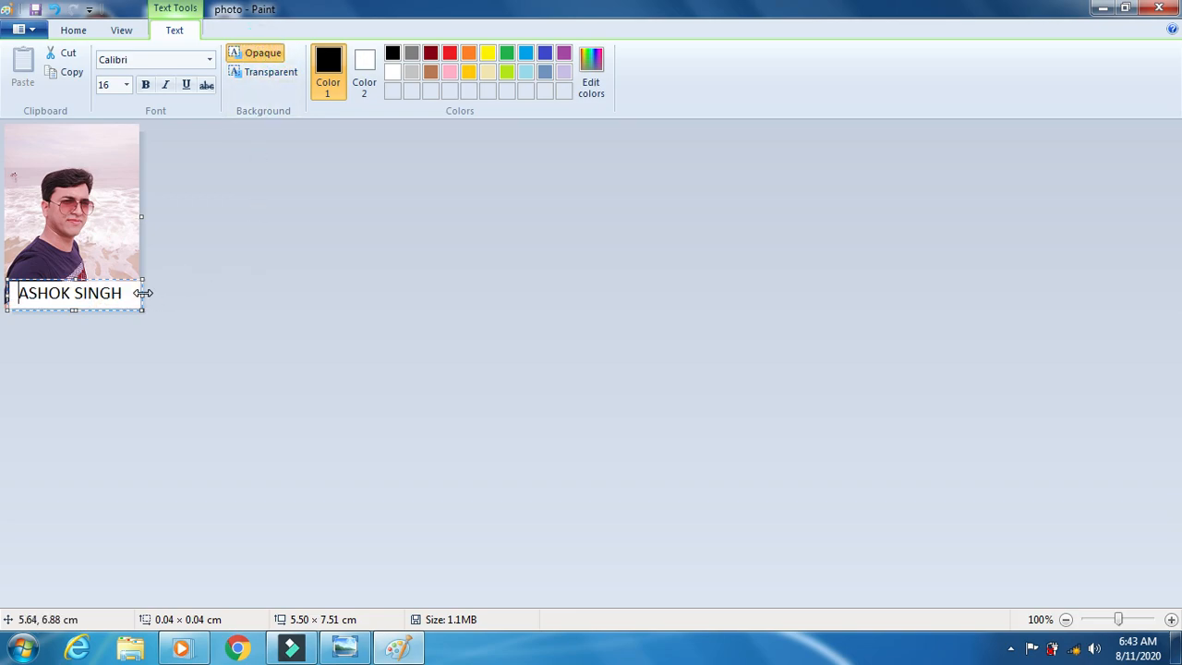
pyautogui.press('BackSpace')
pyautogui.moveTo(8, 296); pyautogui.dragTo(6, 296)
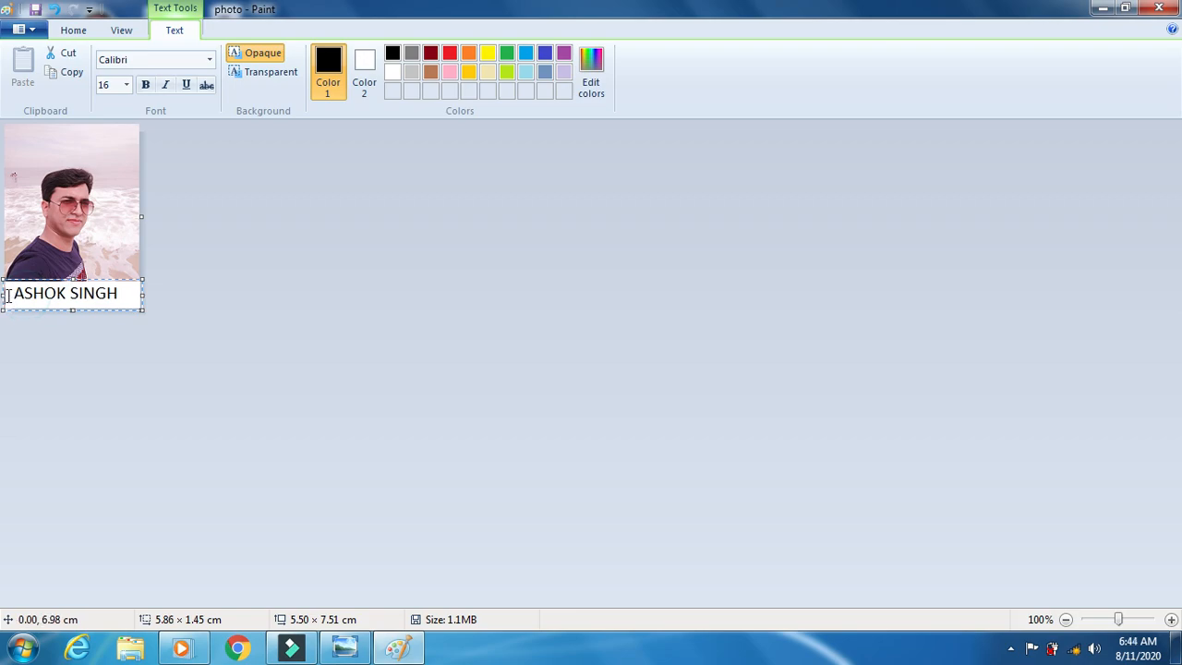
pyautogui.click(20, 293)
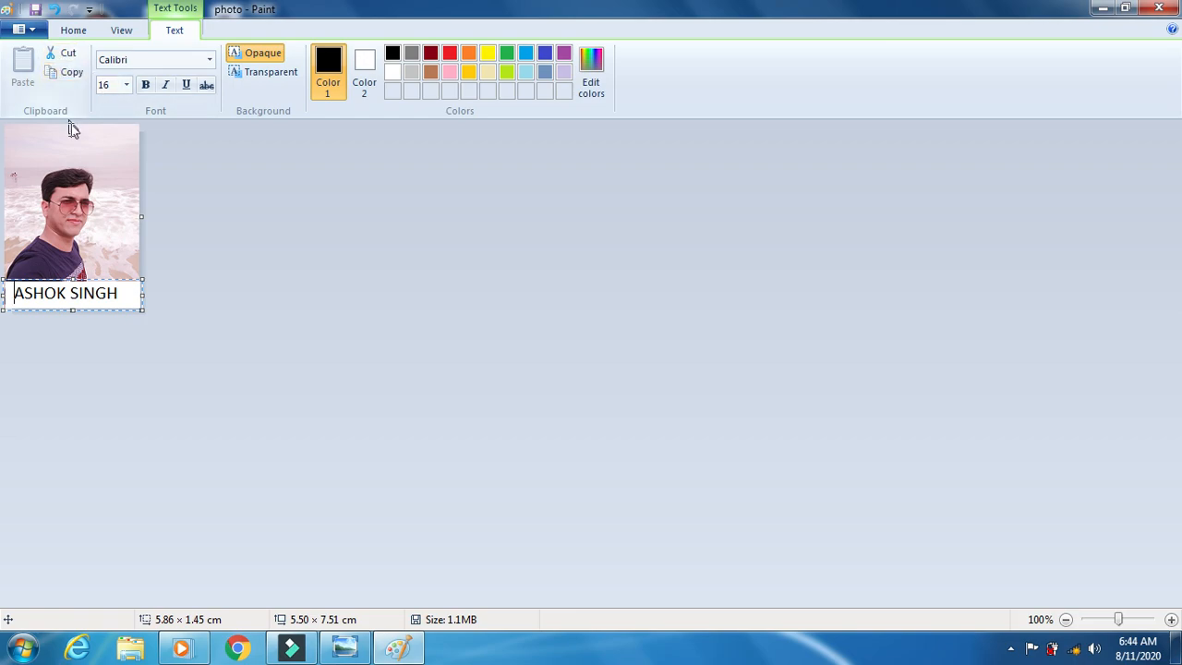
# - Commit the caption, save the photo as JPEG 'PHOTO1234', and minimize Paint
pyautogui.click(82, 164)
pyautogui.click(23, 28)
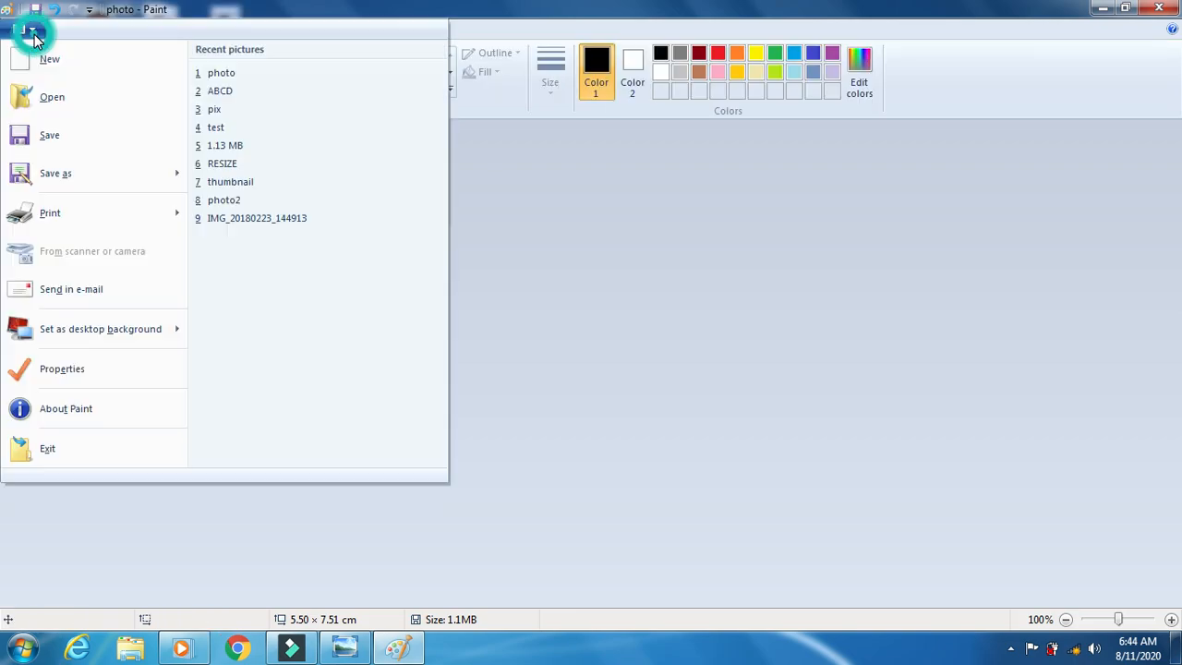
pyautogui.moveTo(76, 178)
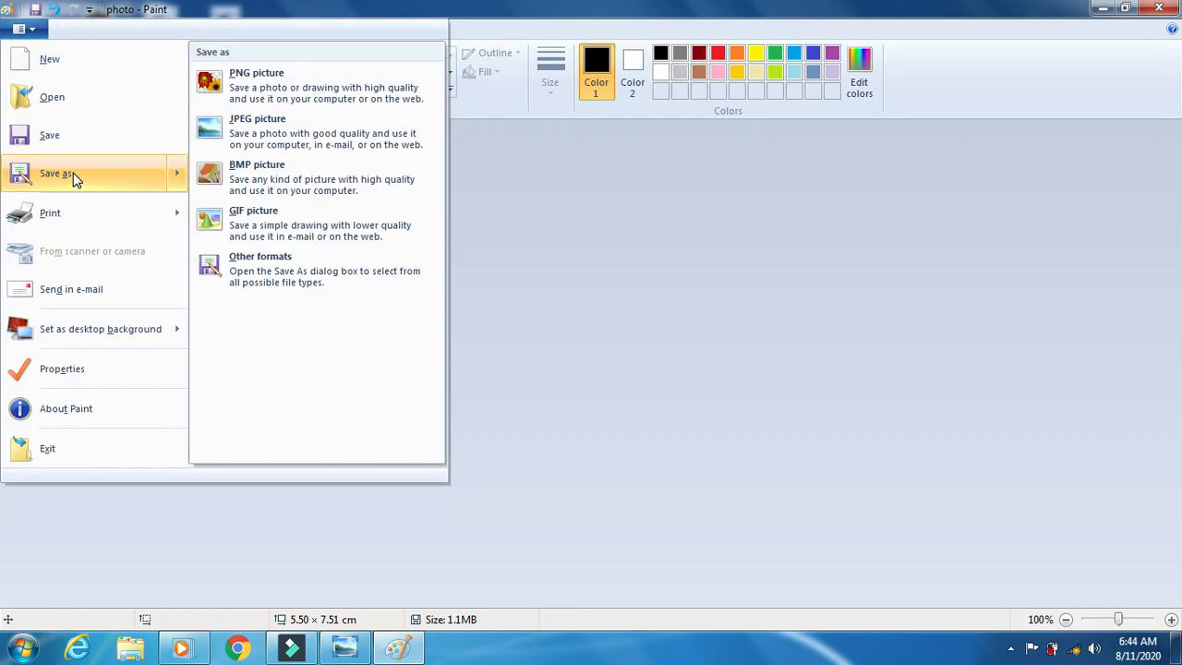
pyautogui.click(141, 176)
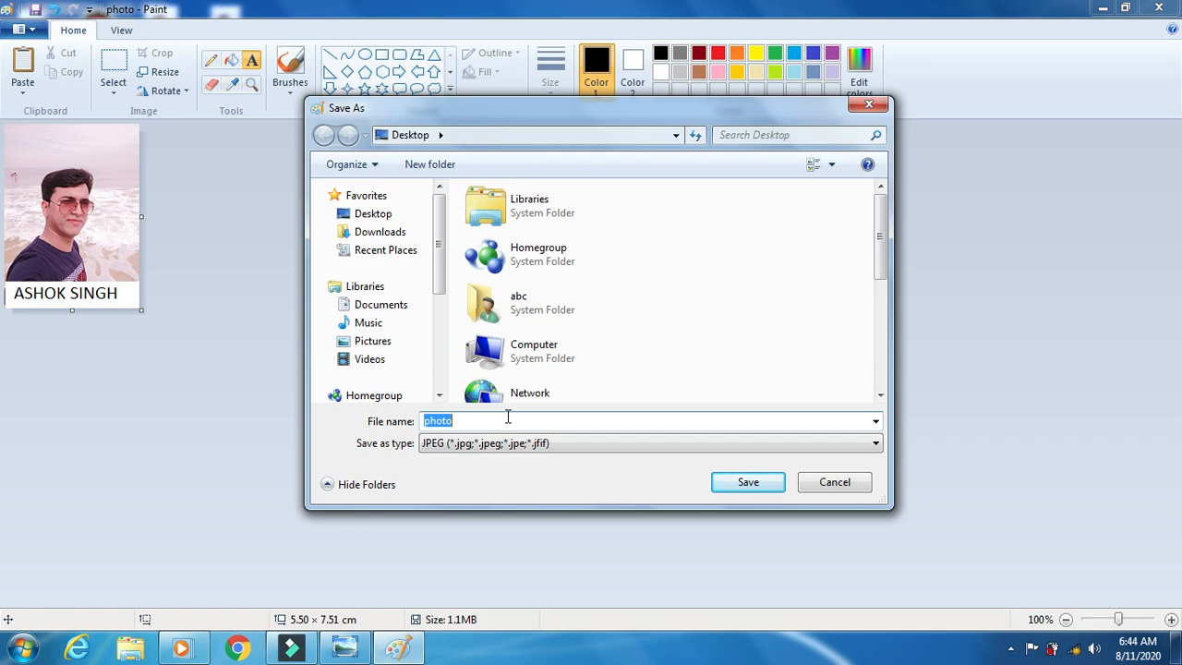
pyautogui.write('12P')
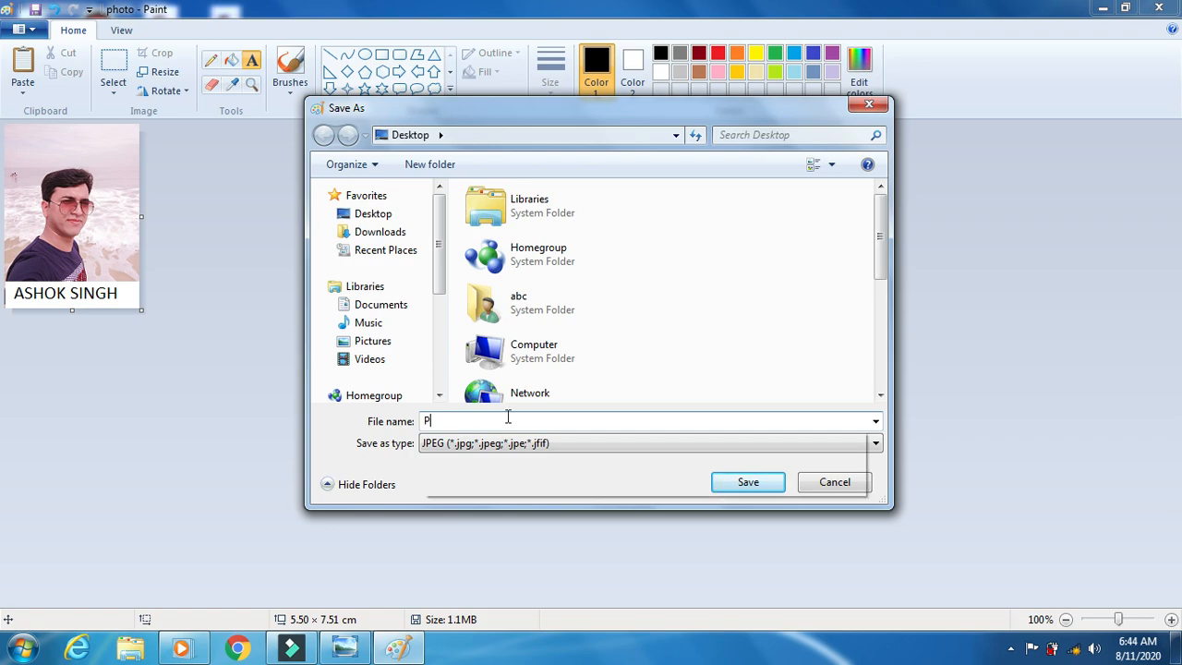
pyautogui.write('HOTO123')
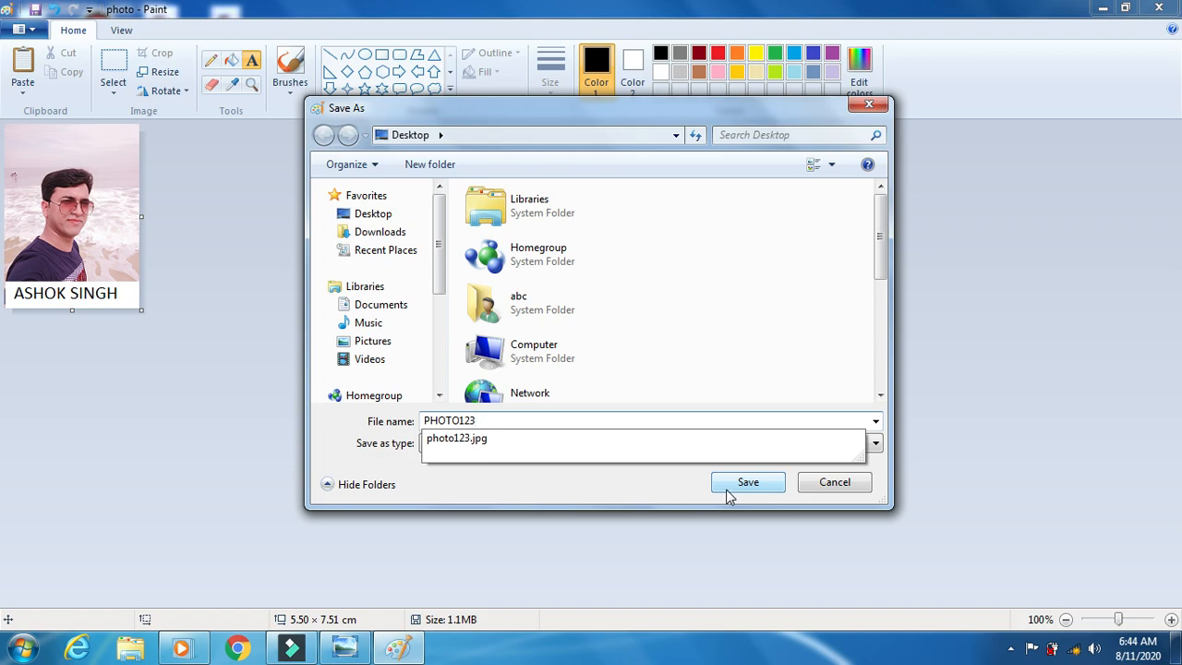
pyautogui.write('4')
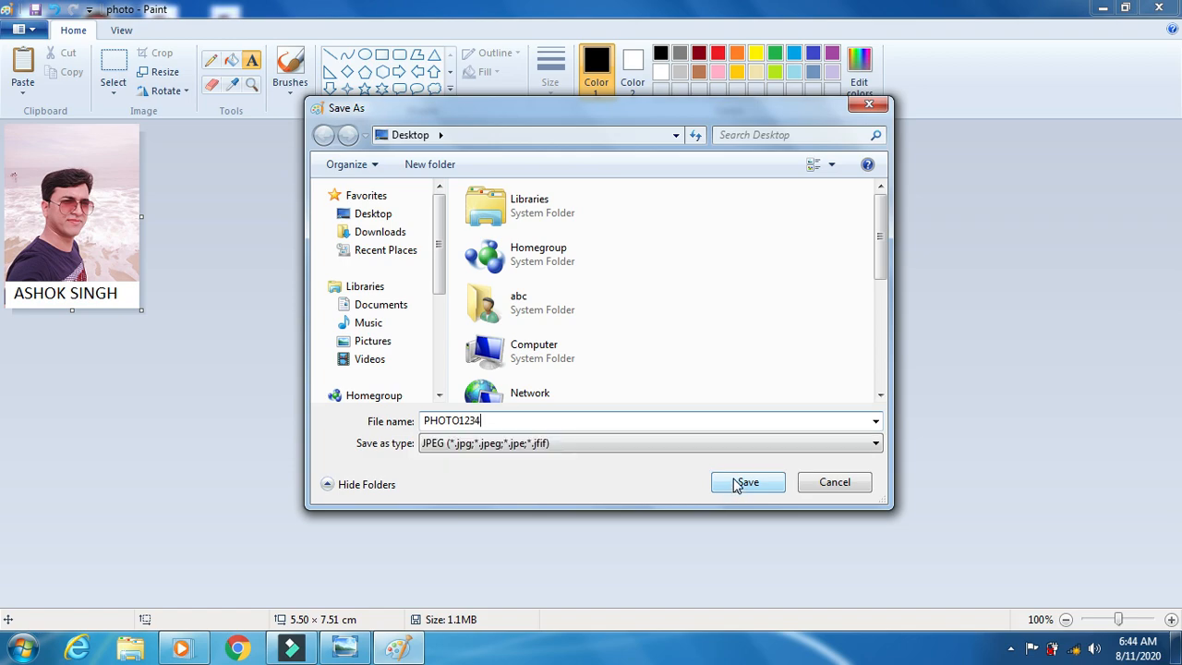
pyautogui.click(745, 482)
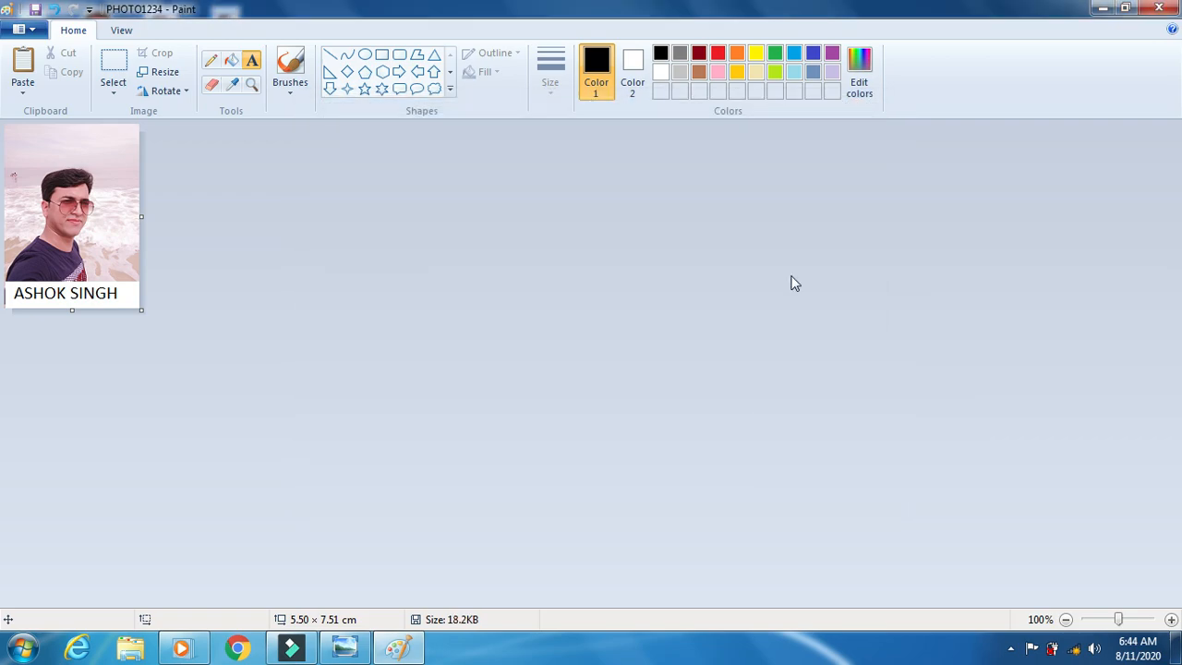
pyautogui.click(1098, 11)
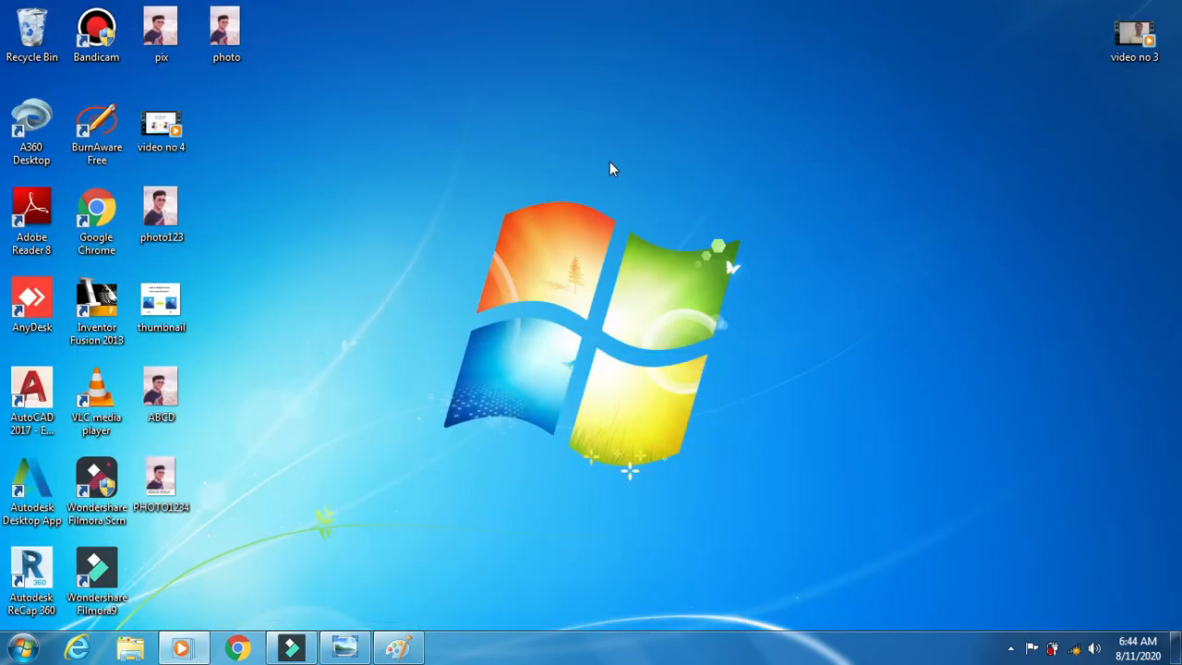
# - Check PHOTO1234's Properties to confirm it is an 18.1 KB JPG
pyautogui.click(172, 494)
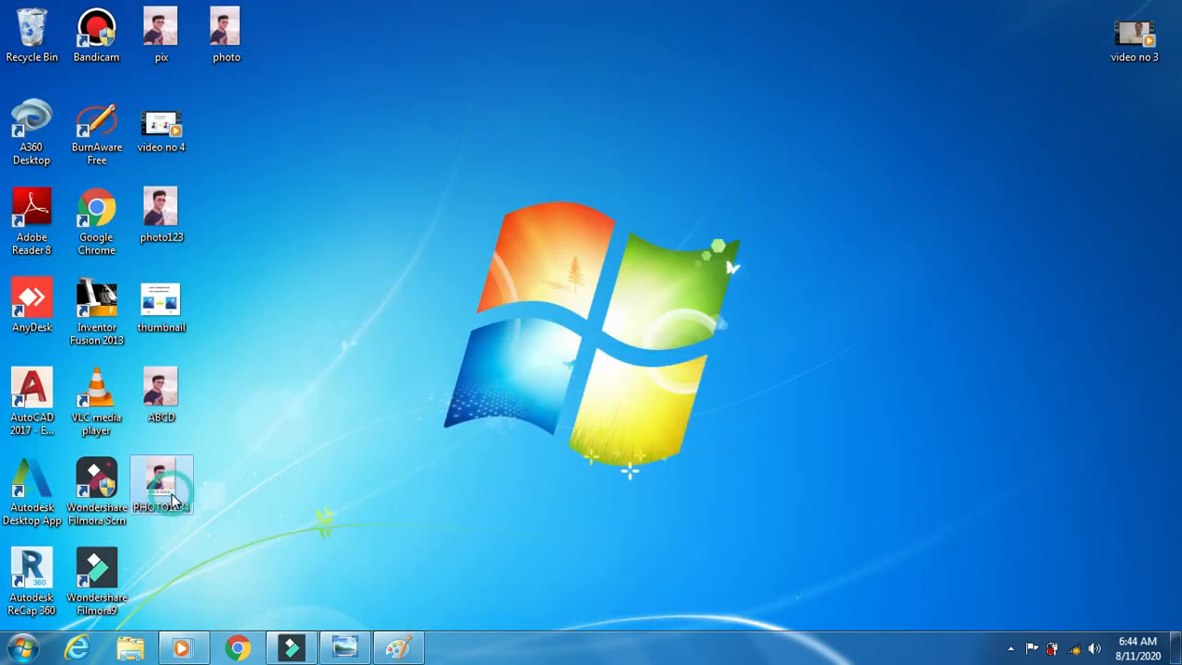
pyautogui.rightClick(172, 494)
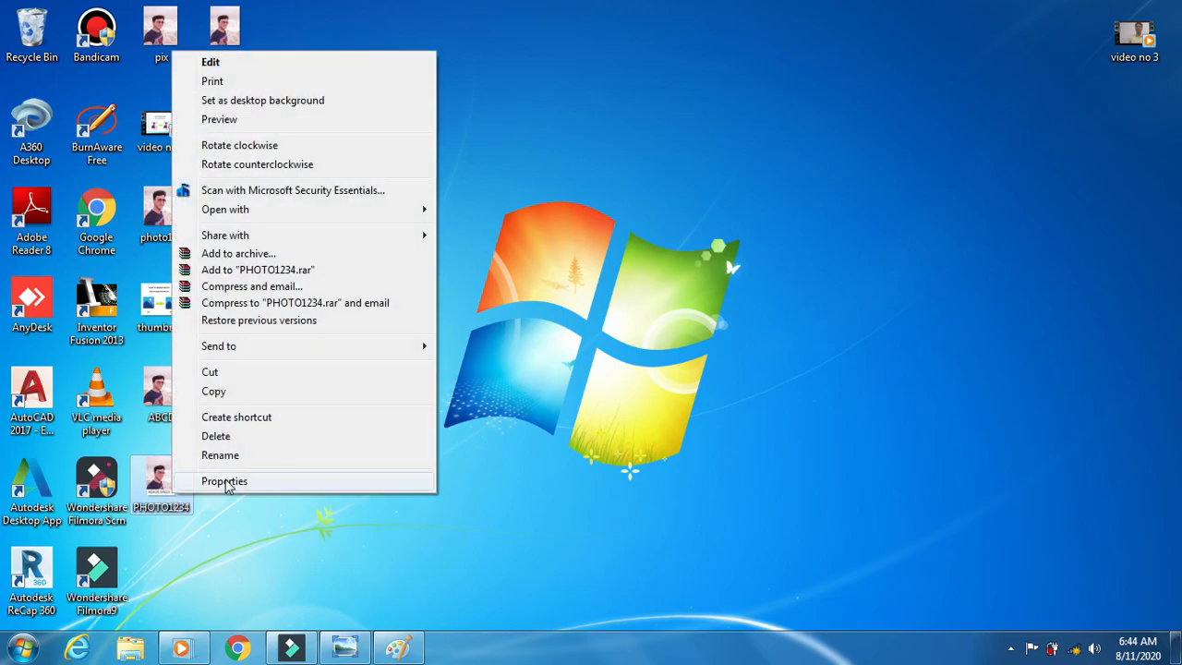
pyautogui.click(229, 481)
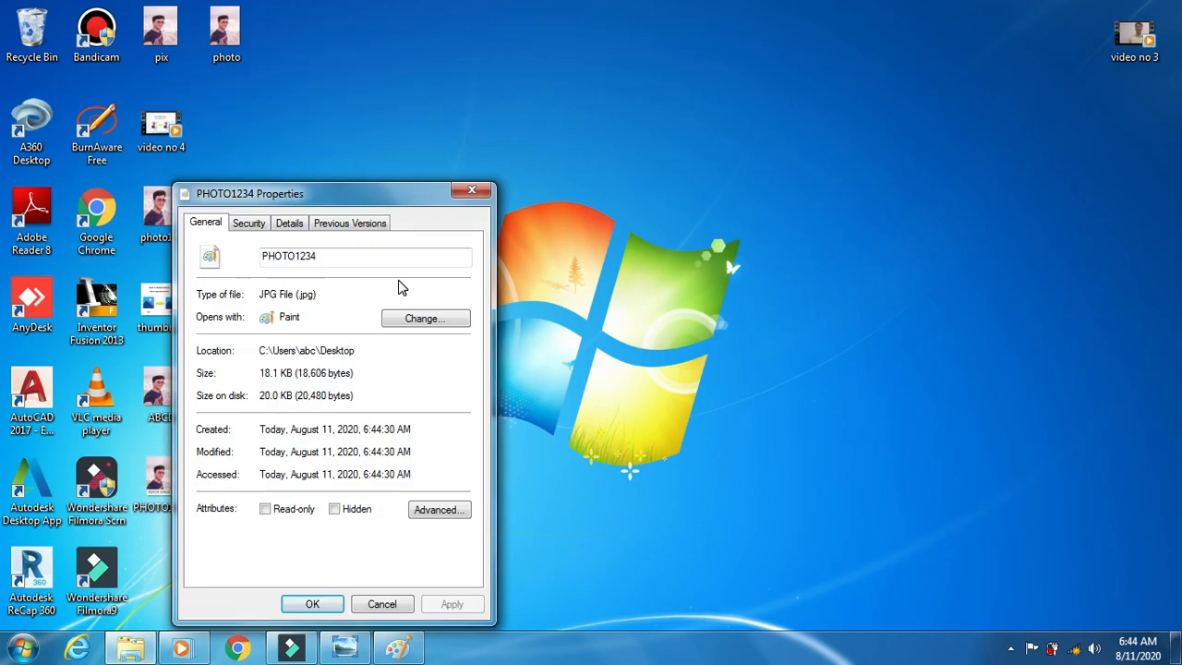
pyautogui.click(471, 192)
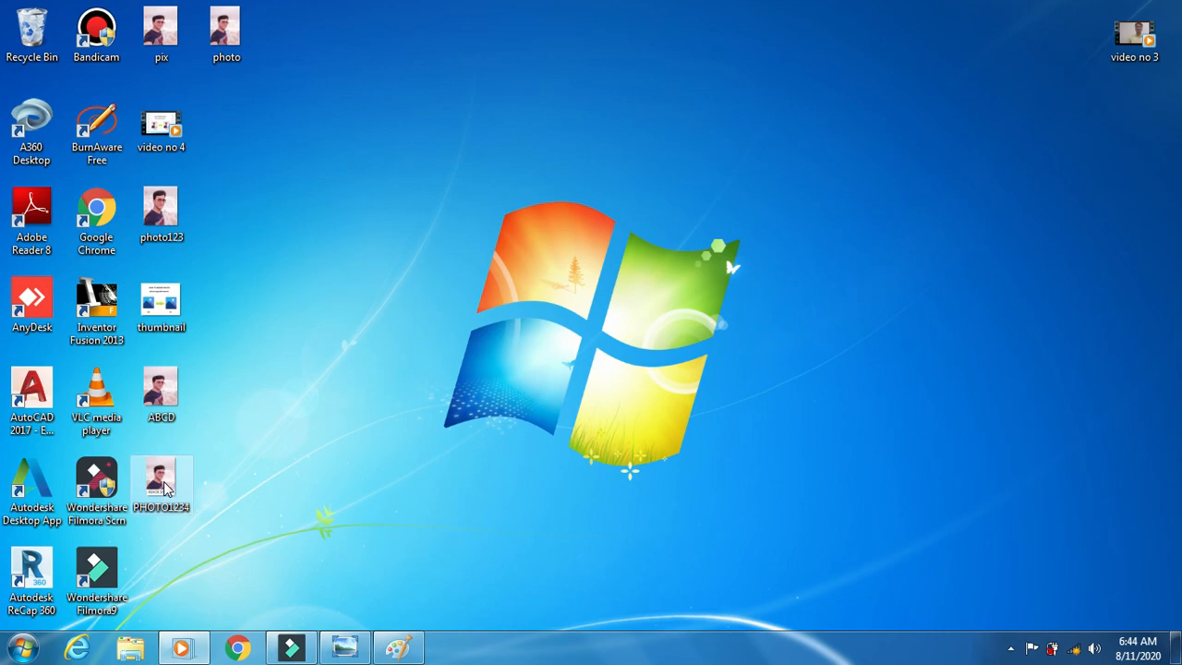
# - Bring up PHOTO1234's Open with list of programs
pyautogui.click(164, 488)
pyautogui.rightClick(165, 488)
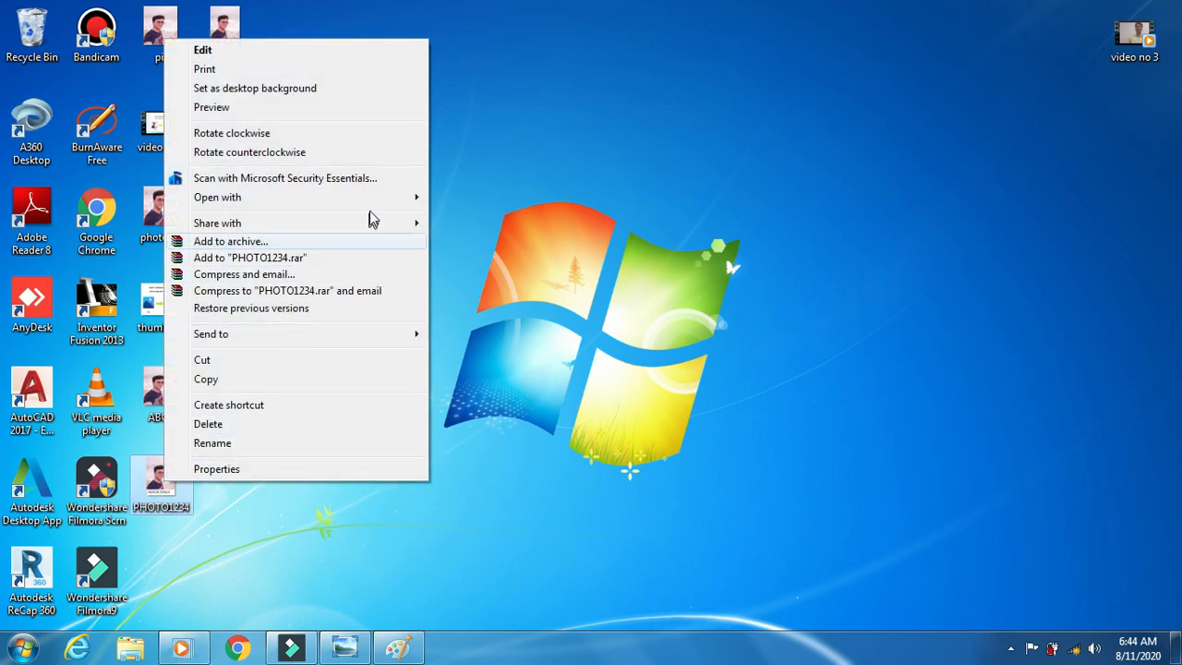
pyautogui.moveTo(374, 200)
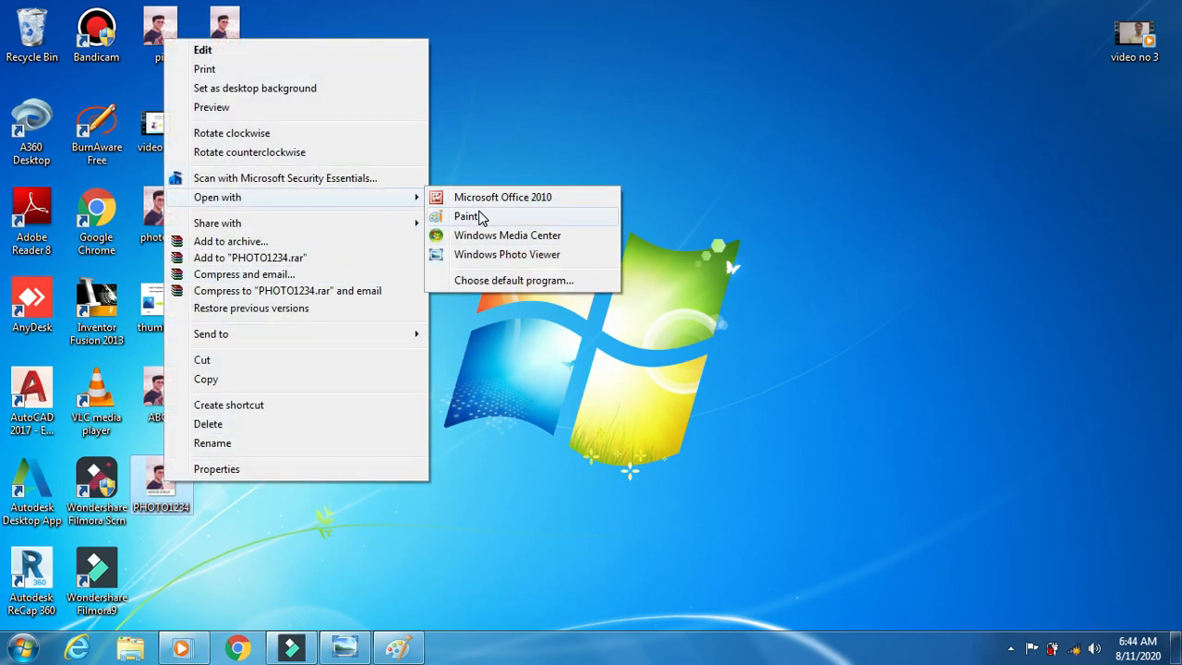
pyautogui.click(488, 256)
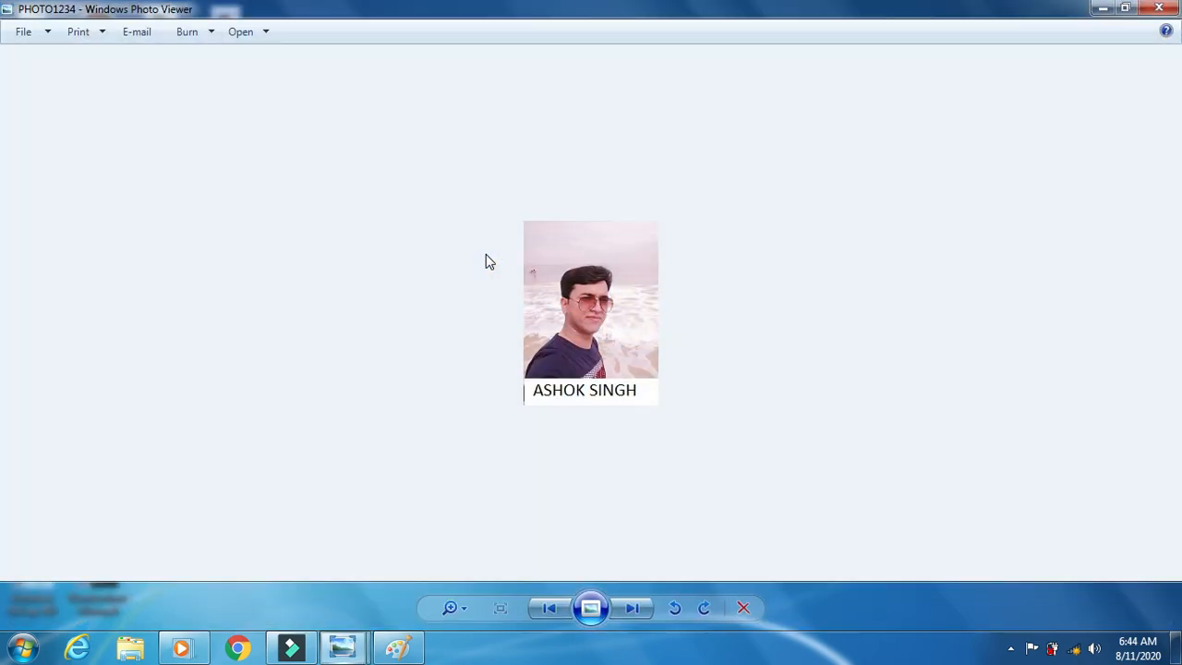